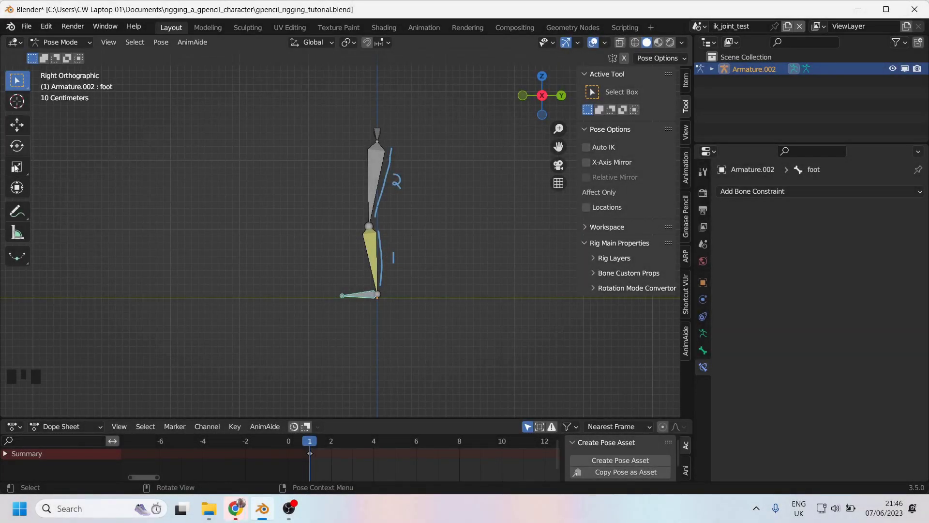
Erase the annotation marks and numbers drawn beside the two leg bones.
{"action": "left_click", "coordinate": [17, 211]}
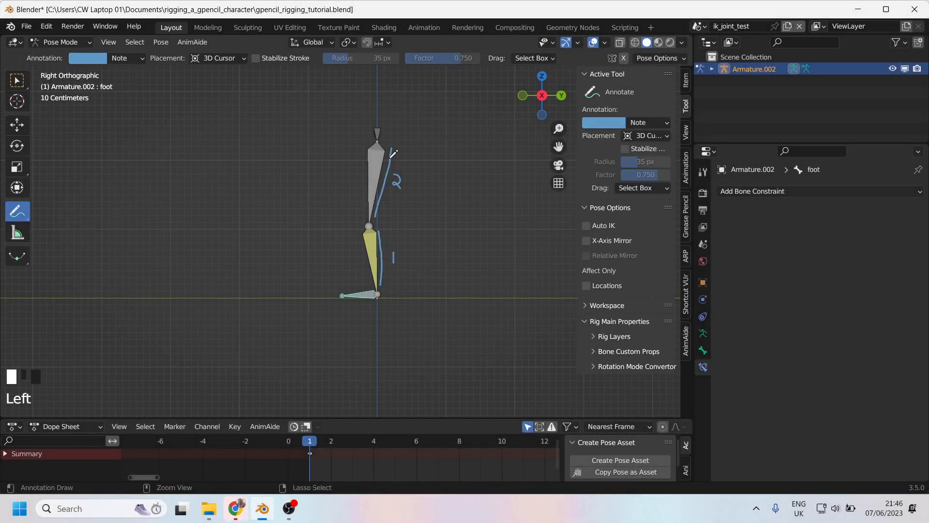
{"action": "mouse_move", "coordinate": [393, 149]}
{"action": "left_mouse_down", "text": "ctrl"}
{"action": "mouse_move", "coordinate": [377, 224]}
{"action": "mouse_move", "coordinate": [414, 249]}
{"action": "mouse_move", "coordinate": [387, 247]}
{"action": "mouse_move", "coordinate": [387, 278]}
{"action": "left_mouse_up", "text": "ctrl"}
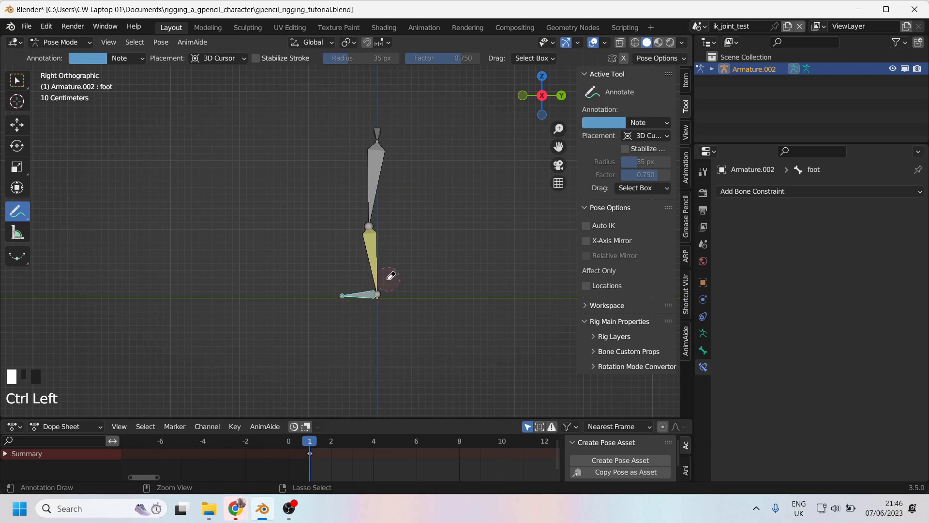
Circle the small bone at the top of the leg with a front-view annotation, and undo it.
{"action": "mouse_move", "coordinate": [345, 166]}
{"action": "middle_mouse_down", "text": "alt"}
{"action": "mouse_move", "coordinate": [436, 174]}
{"action": "mouse_move", "coordinate": [330, 130]}
{"action": "middle_mouse_up", "text": "alt"}
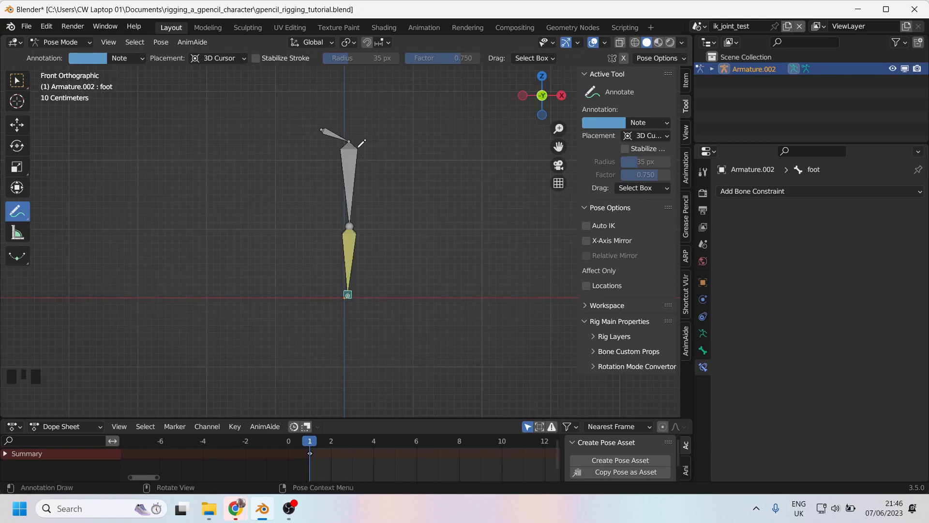
{"action": "left_click_drag", "start_coordinate": [322, 119], "coordinate": [339, 117]}
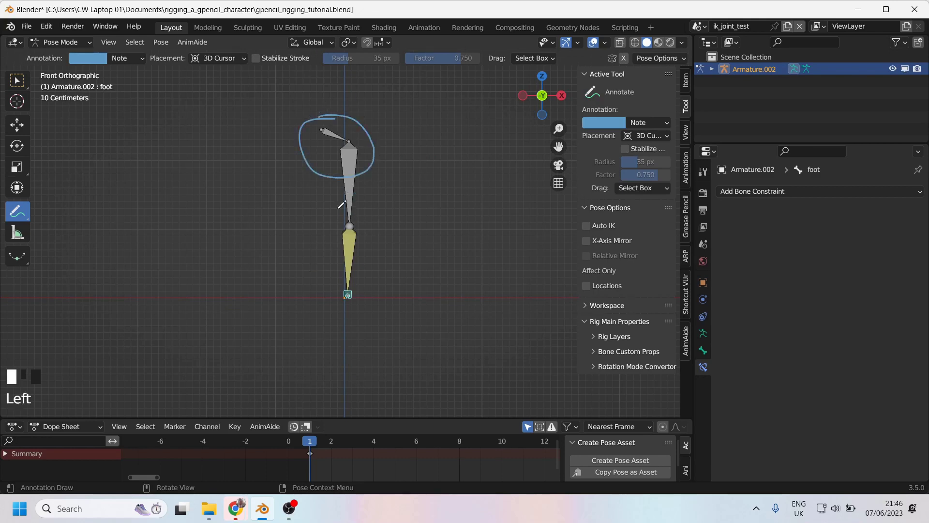
{"action": "key", "text": "ctrl+z"}
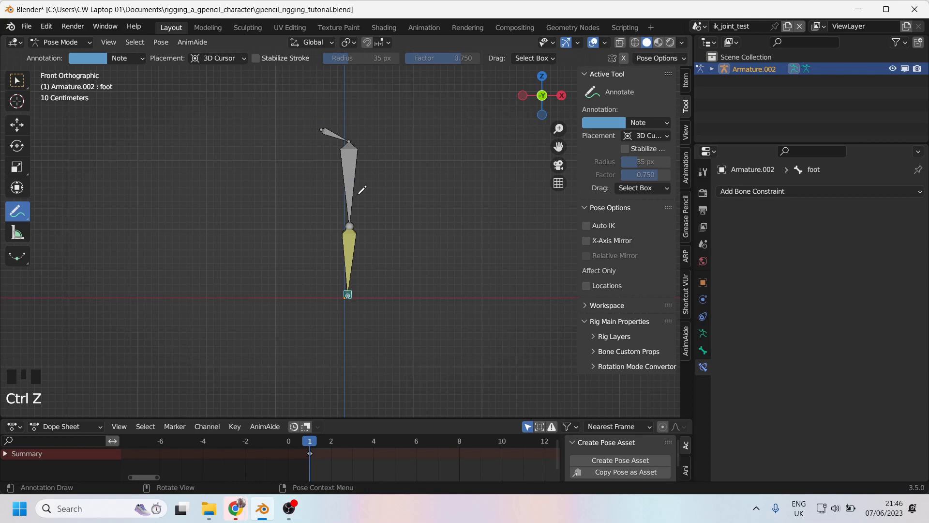
Select the shin bone with Select Box and review its IK constraint settings.
{"action": "left_click", "coordinate": [16, 82]}
{"action": "left_click", "coordinate": [341, 237]}
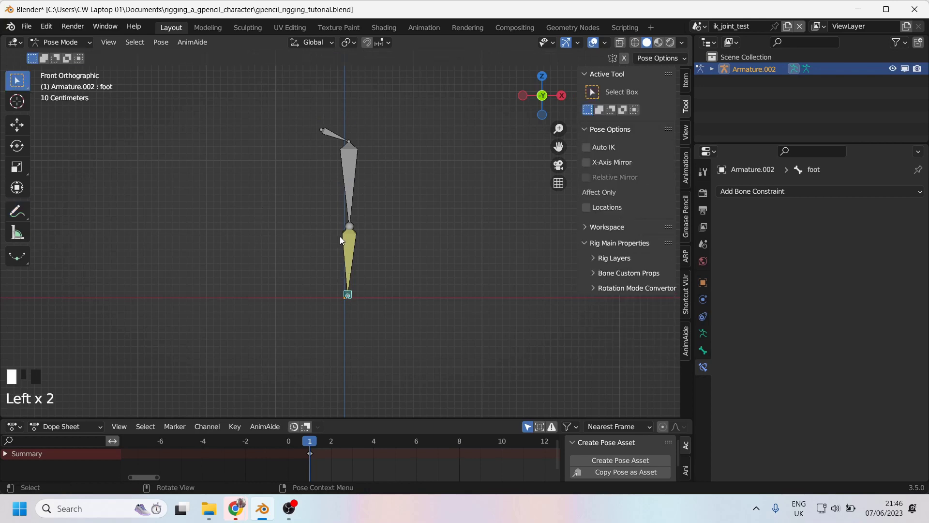
{"action": "left_click", "coordinate": [802, 287]}
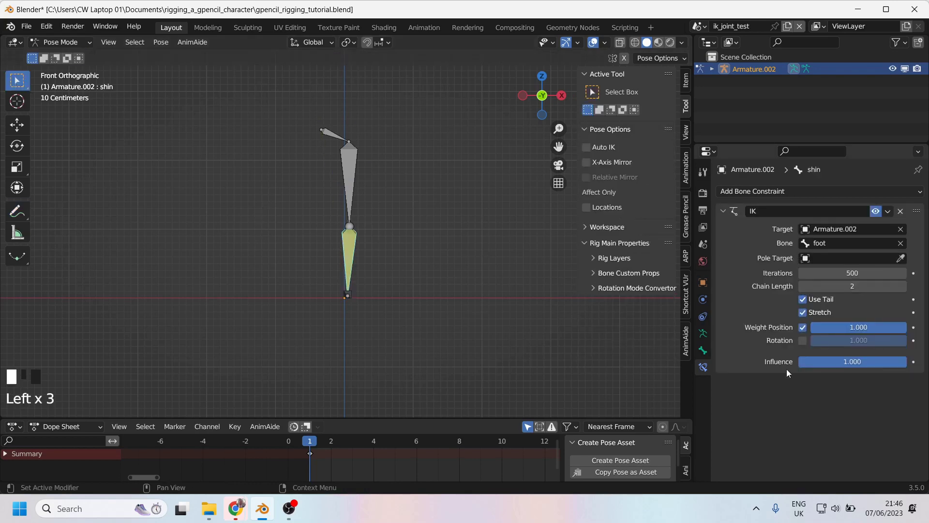
Test-move the foot bone in the right side view to see how the leg bends, cancelling each move.
{"action": "key", "text": "KP_3"}
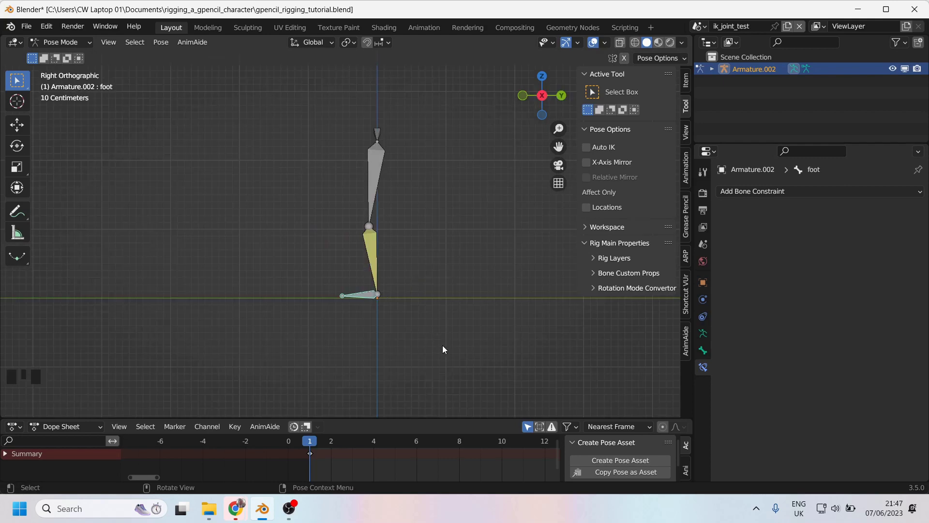
{"action": "key", "text": "g"}
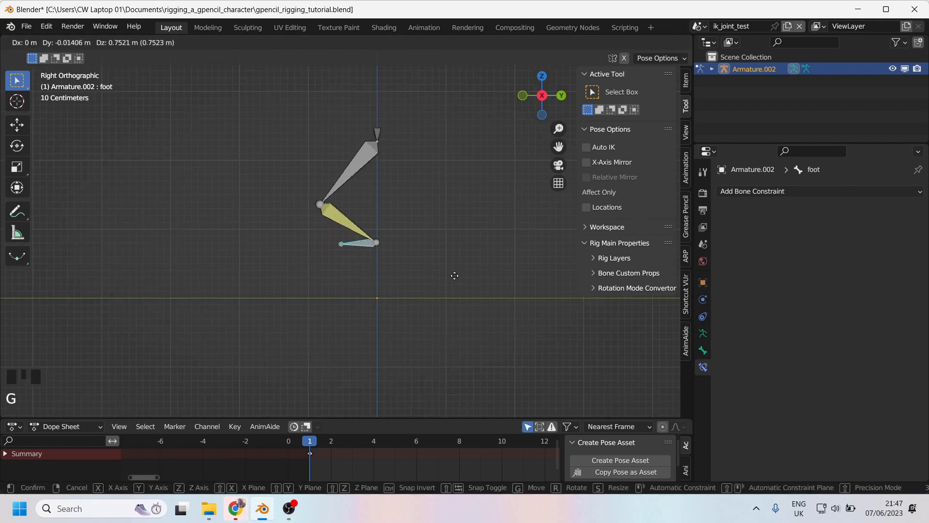
{"action": "right_click", "coordinate": [396, 270]}
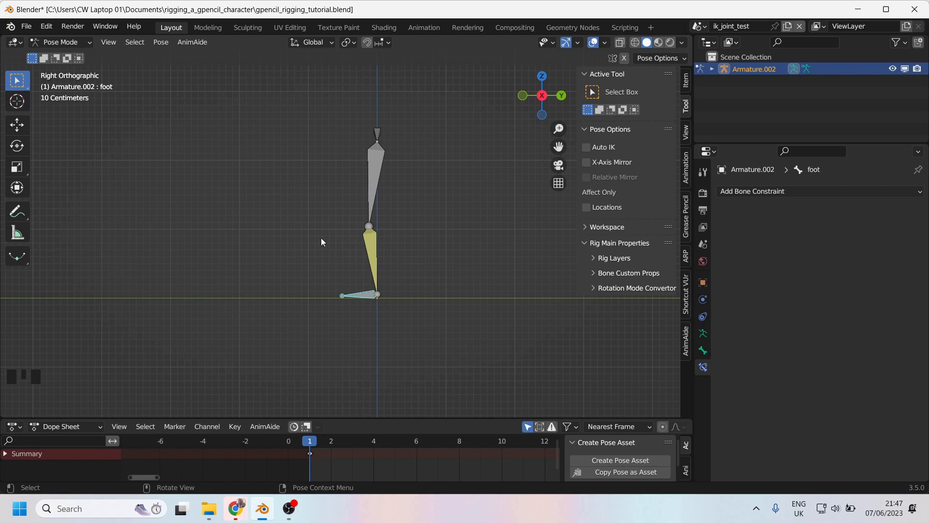
{"action": "middle_click_drag", "start_coordinate": [318, 251], "coordinate": [397, 230], "text": "alt"}
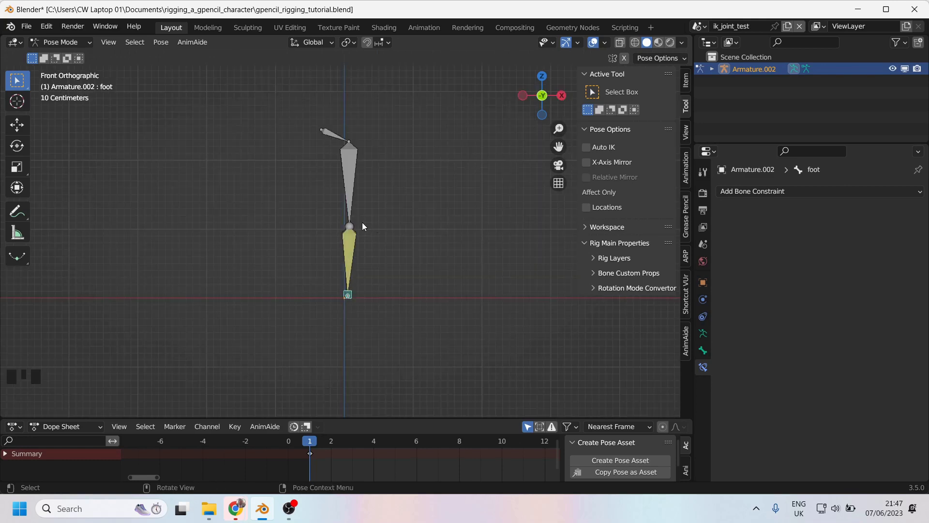
{"action": "middle_click_drag", "start_coordinate": [454, 237], "coordinate": [391, 268], "text": "alt"}
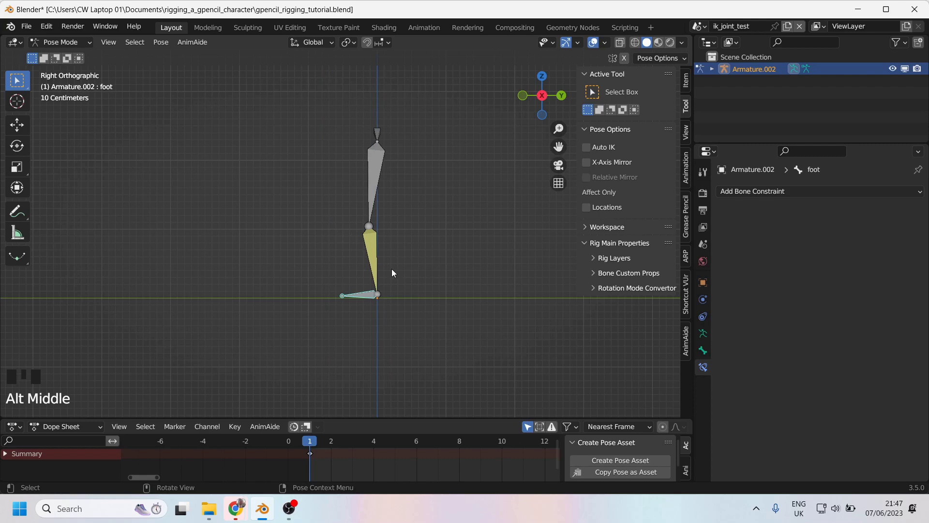
{"action": "key", "text": "g"}
{"action": "right_click", "coordinate": [381, 233]}
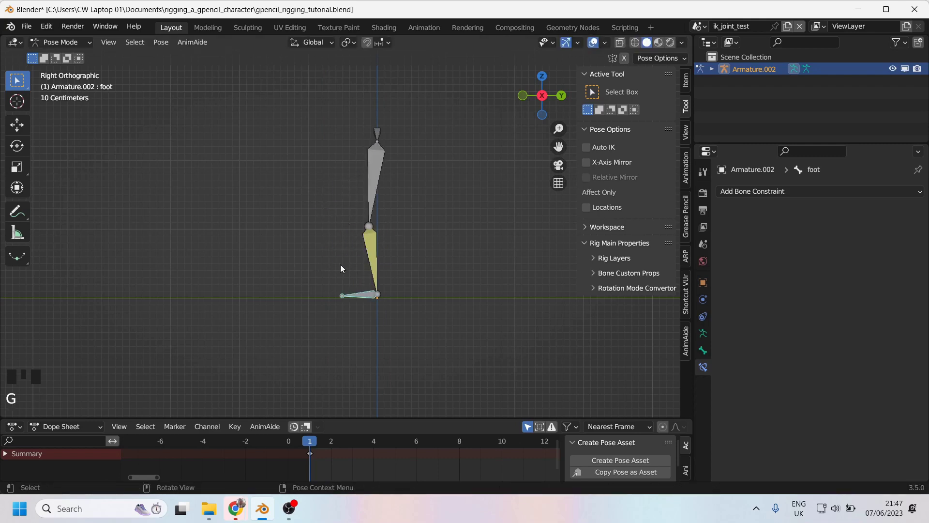
Add a new bone to the armature at the base of the leg in Edit Mode.
{"action": "key", "text": "Tab"}
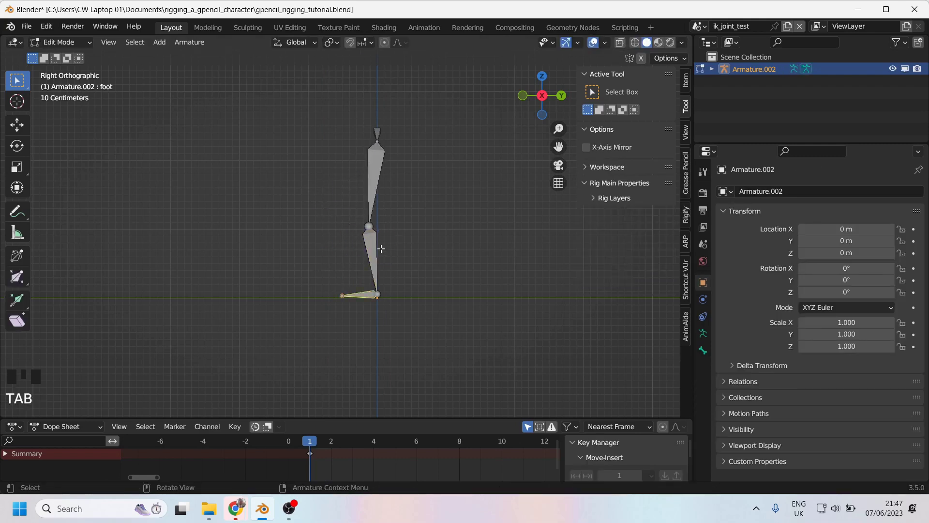
{"action": "left_click", "coordinate": [365, 292]}
{"action": "key", "text": "Delete"}
{"action": "key", "text": "shift+a"}
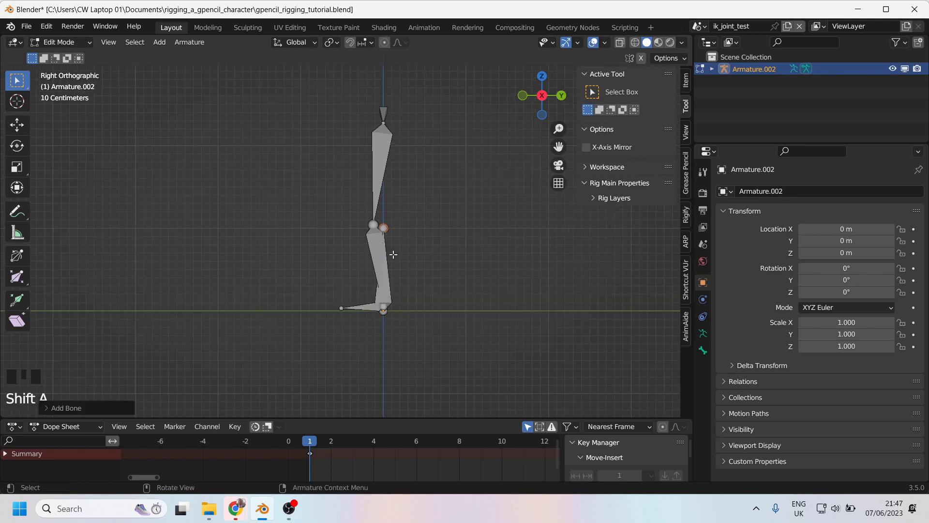
{"action": "key", "text": "g"}
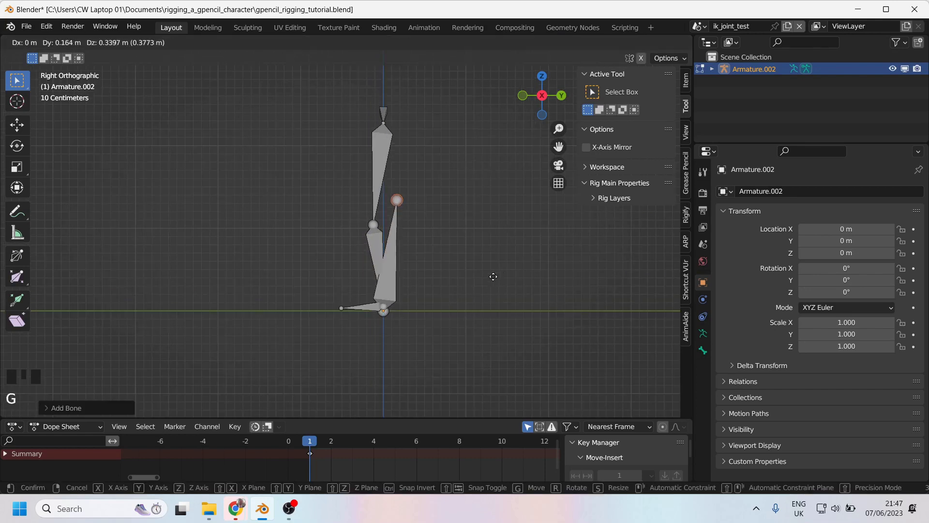
{"action": "right_click", "coordinate": [492, 276]}
Move the new bone out in front of the knee and rotate it 90 degrees.
{"action": "left_click", "coordinate": [390, 293]}
{"action": "key", "text": "g"}
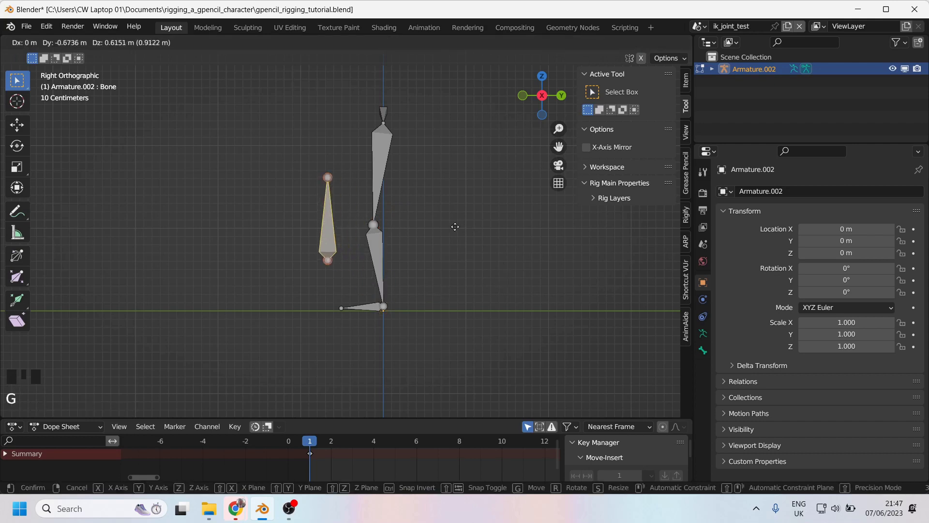
{"action": "left_click", "coordinate": [428, 229]}
{"action": "type", "text": "r"}
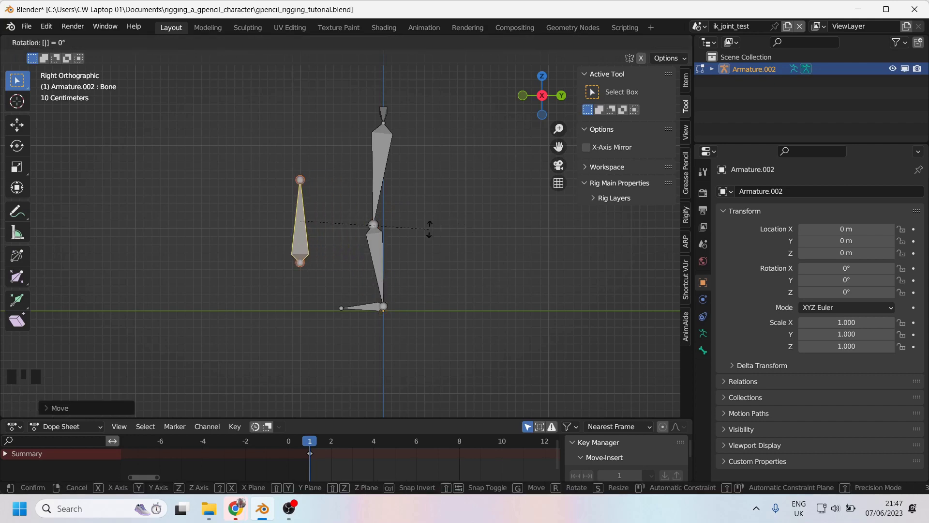
{"action": "type", "text": "90"}
{"action": "key", "text": "Return"}
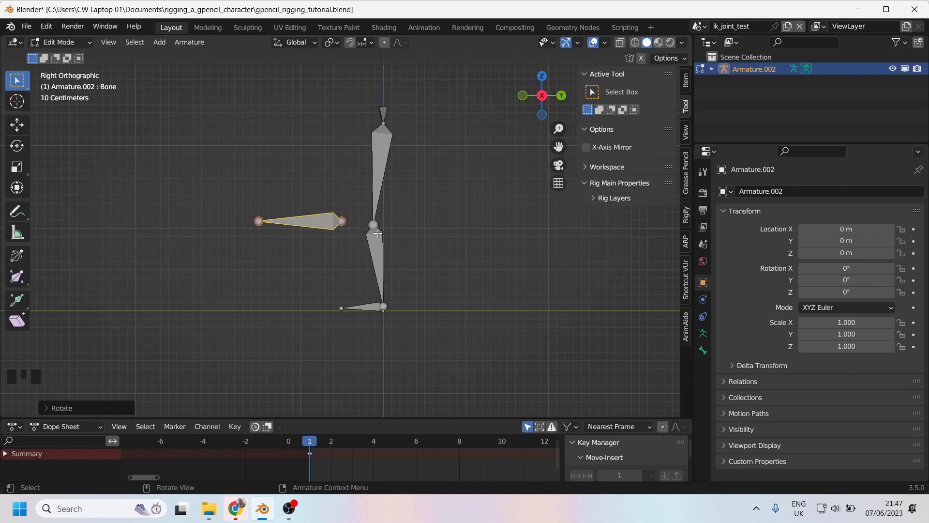
Scale the new bone down to about half its length and line it up with the knee's height.
{"action": "key", "text": "s"}
{"action": "left_click", "coordinate": [358, 236]}
{"action": "key", "text": "g"}
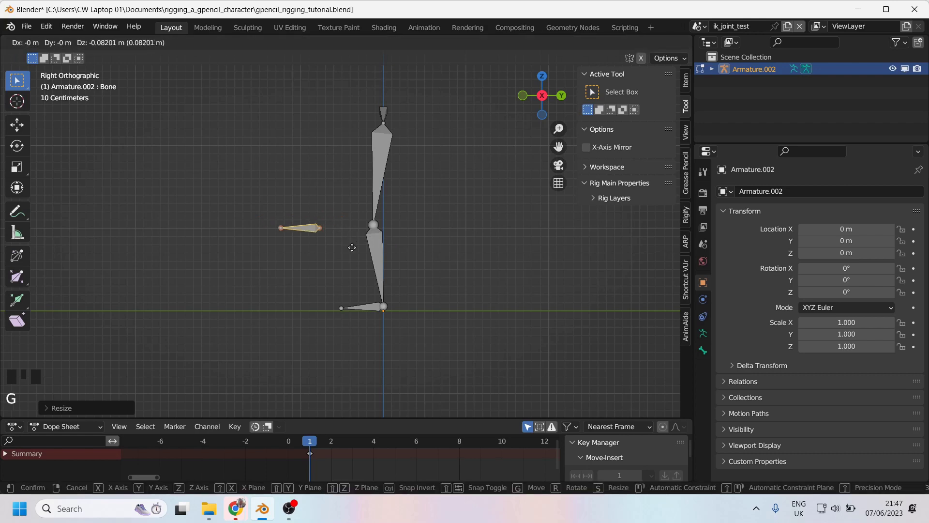
{"action": "left_click", "coordinate": [352, 248]}
{"action": "scroll", "coordinate": [347, 229], "scroll_direction": "up", "scroll_amount": 2}
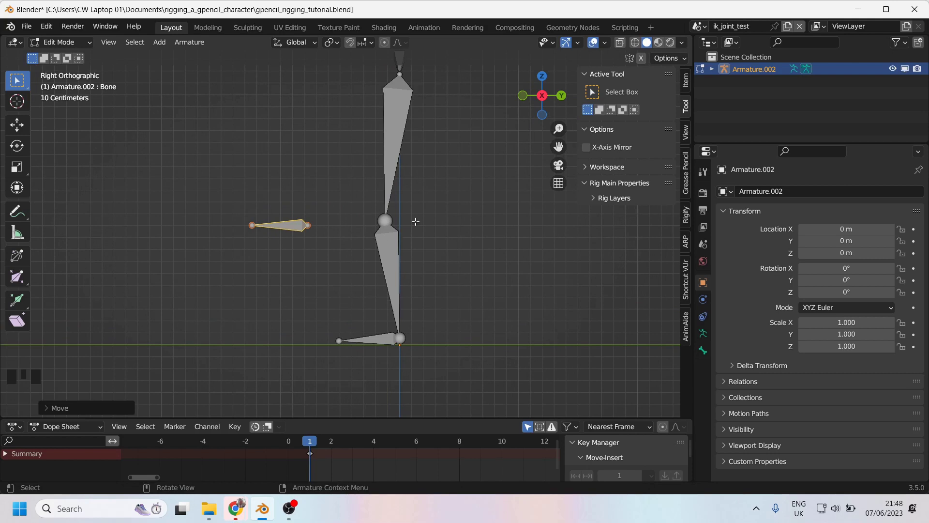
{"action": "scroll", "coordinate": [348, 222], "scroll_direction": "down", "scroll_amount": 2}
{"action": "scroll", "coordinate": [332, 228], "scroll_direction": "up", "scroll_amount": 2}
{"action": "scroll", "coordinate": [353, 236], "scroll_direction": "down", "scroll_amount": 1}
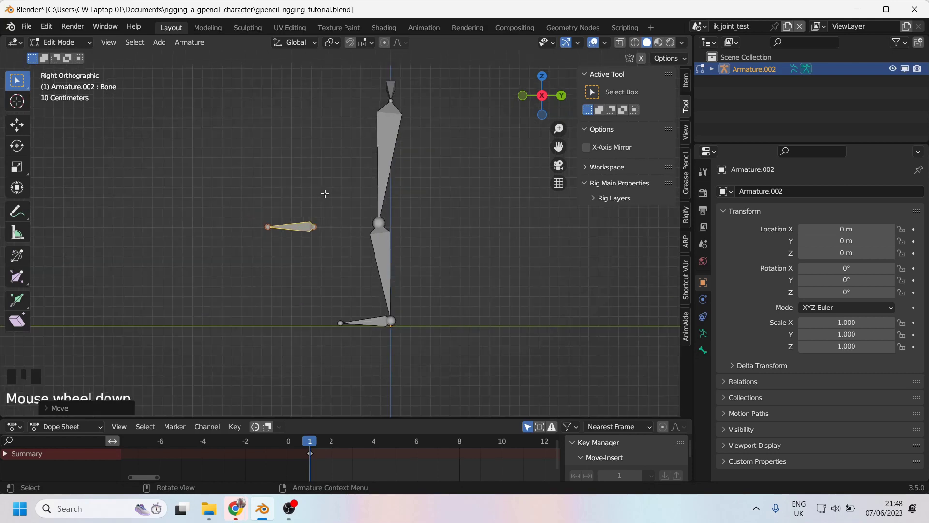
Rename the new bone as pole in Pose Mode and make the shin bone active.
{"action": "key", "text": "Tab"}
{"action": "left_click", "coordinate": [381, 250]}
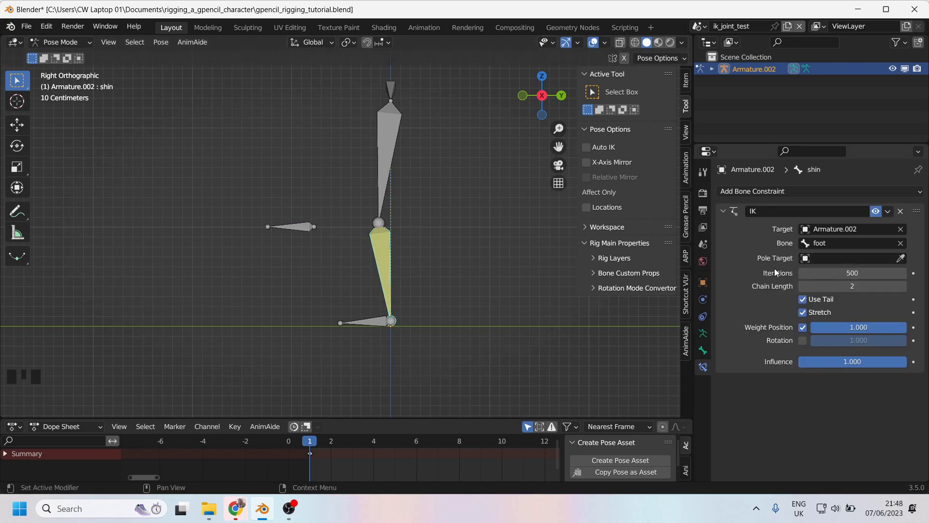
{"action": "left_click", "coordinate": [301, 231]}
{"action": "key", "text": "F2"}
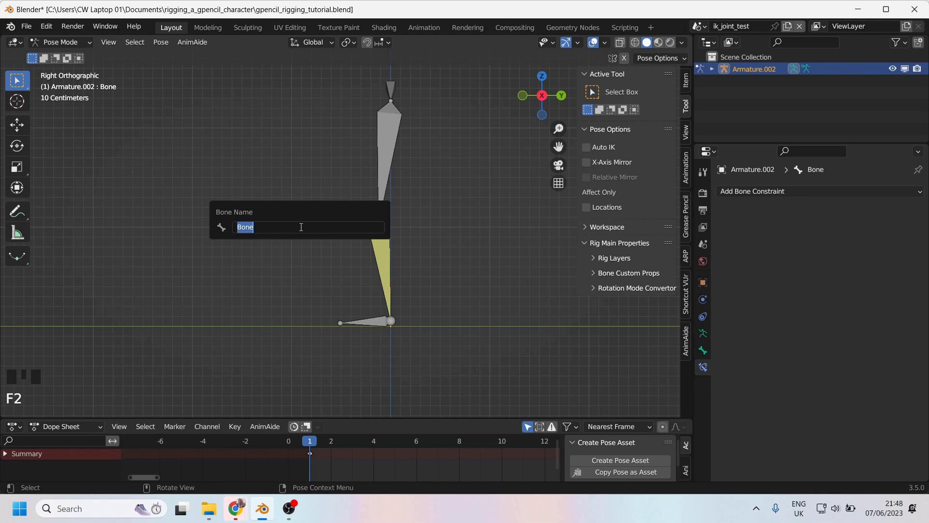
{"action": "type", "text": "pole"}
{"action": "key", "text": "Return"}
{"action": "left_click", "coordinate": [382, 271]}
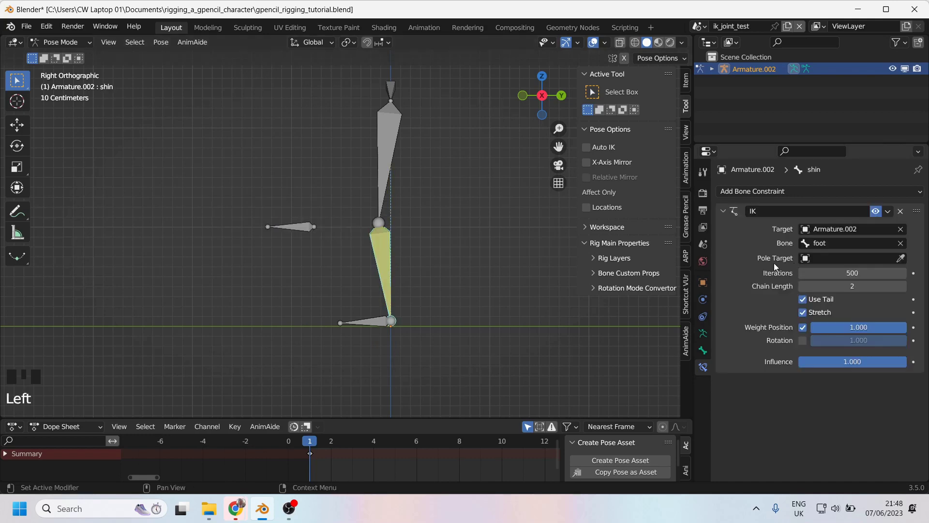
{"action": "double_click", "coordinate": [886, 260]}
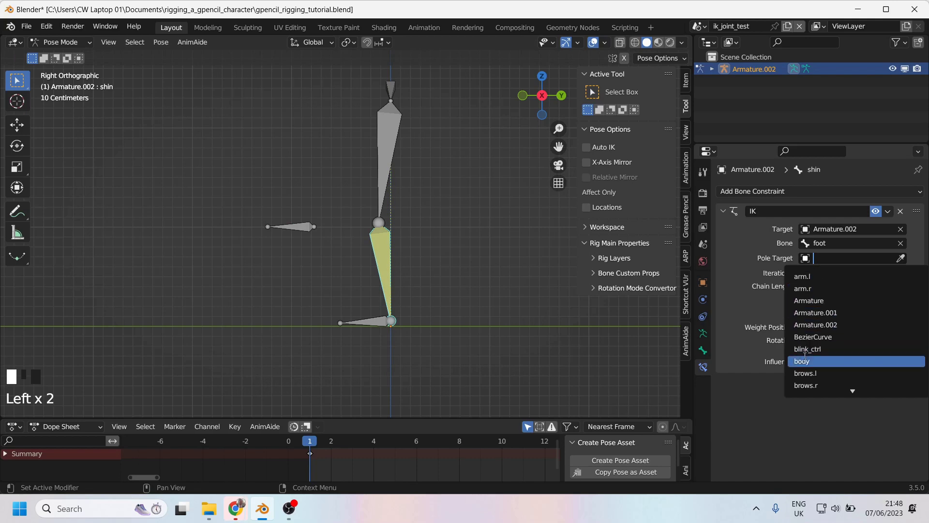
{"action": "scroll", "coordinate": [818, 356], "scroll_direction": "down", "scroll_amount": 5}
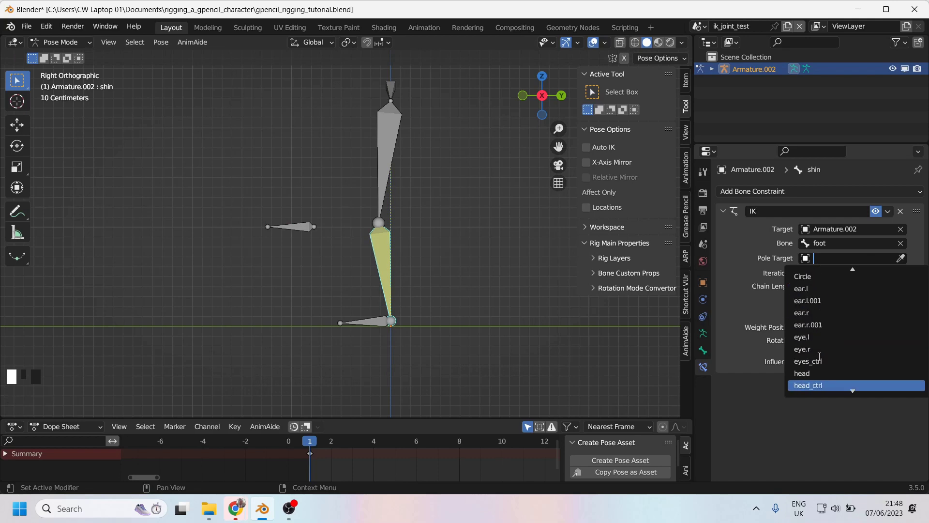
{"action": "type", "text": "pol"}
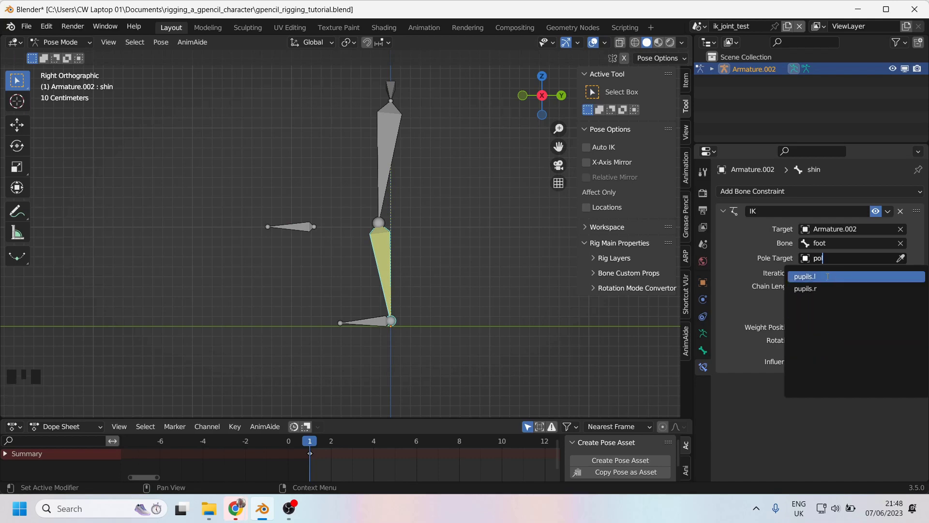
{"action": "key", "text": "BackSpace"}
{"action": "left_click", "coordinate": [780, 263]}
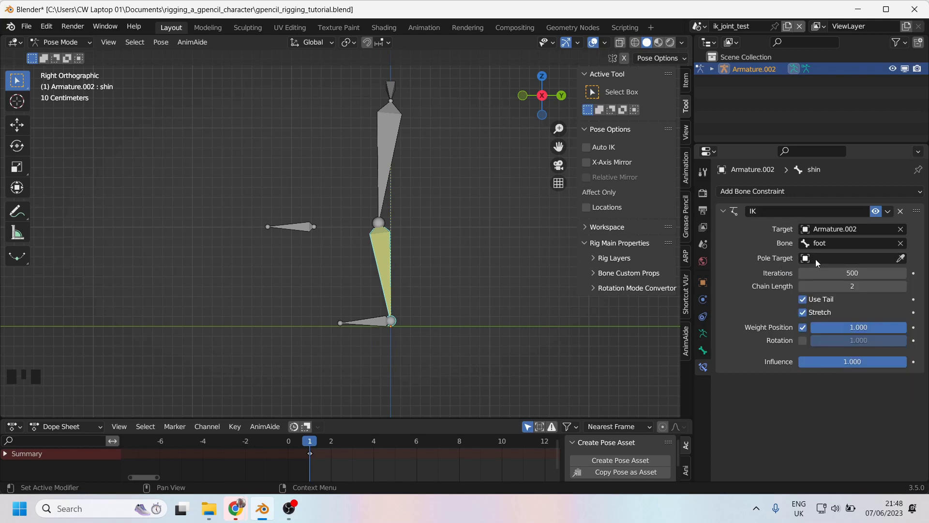
Set the shin IK constraint's pole target to Armature.002 with pole as its bone.
{"action": "left_click", "coordinate": [901, 261]}
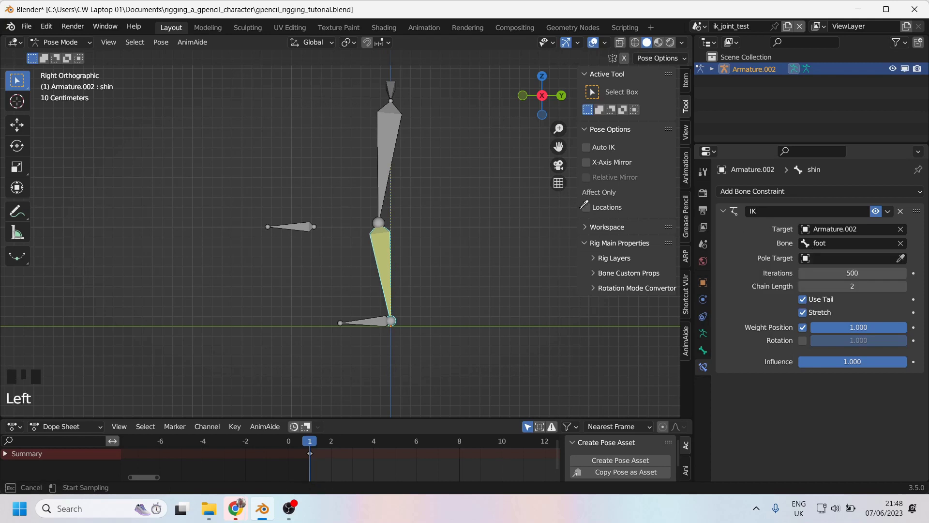
{"action": "left_click", "coordinate": [390, 121]}
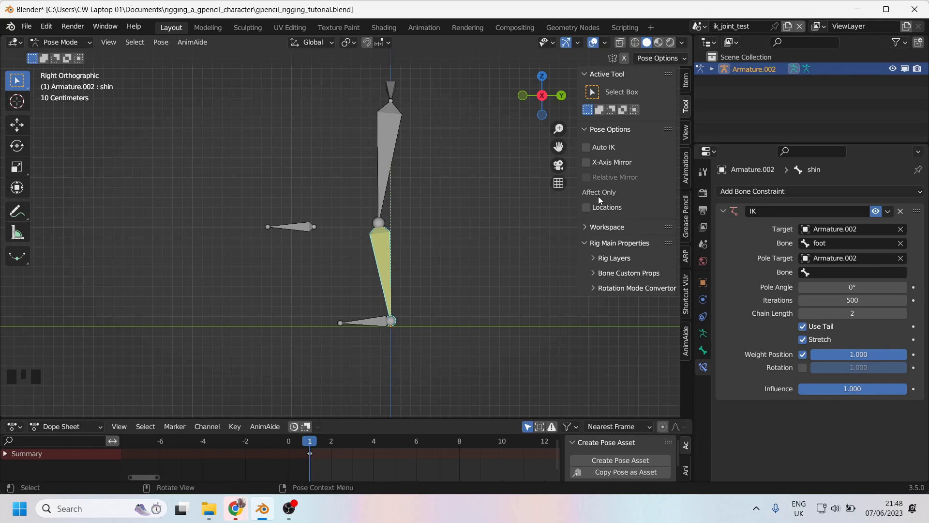
{"action": "left_click", "coordinate": [837, 275]}
{"action": "left_click", "coordinate": [825, 341]}
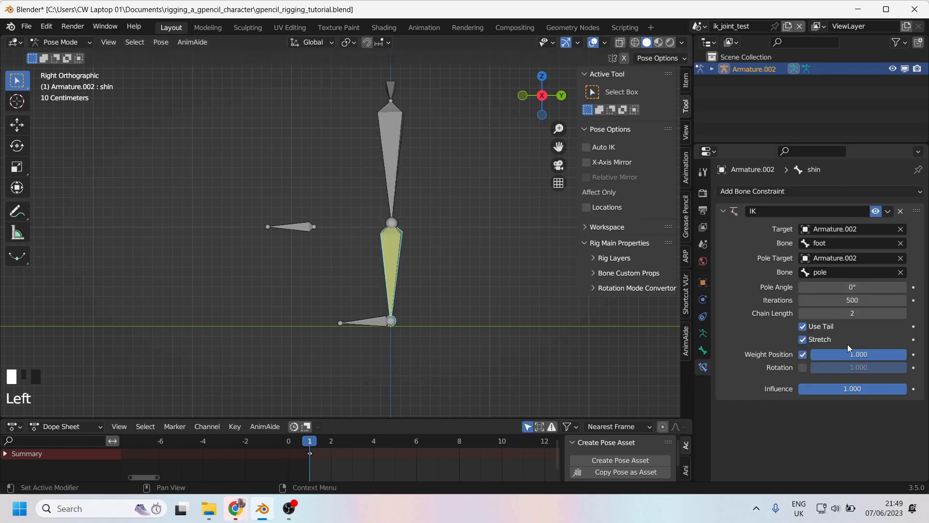
Move the pole bone sideways in a perspective view to test its effect on the straight leg.
{"action": "left_click", "coordinate": [297, 227]}
{"action": "middle_click_drag", "start_coordinate": [297, 226], "coordinate": [421, 258]}
{"action": "key", "text": "g"}
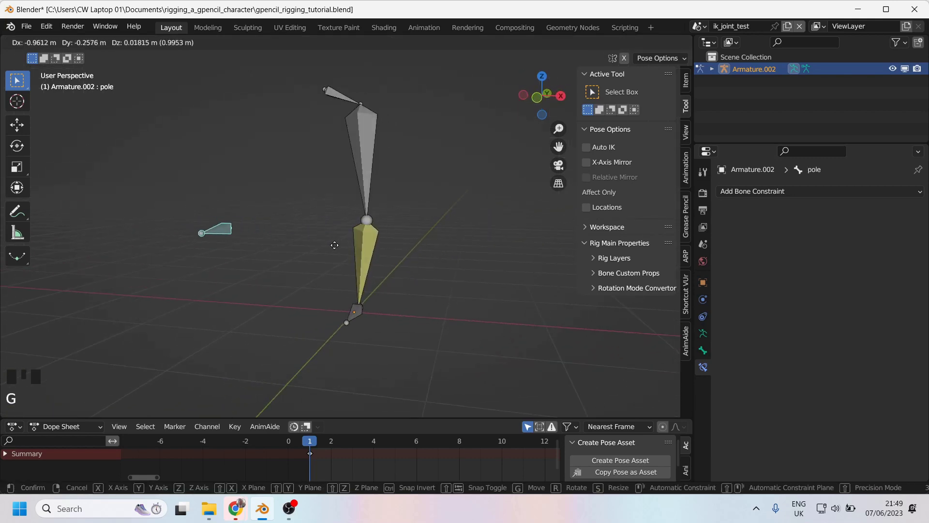
{"action": "left_click", "coordinate": [437, 247]}
Raise the foot bone by about 0.64 m to bend the leg.
{"action": "left_click", "coordinate": [354, 315]}
{"action": "key", "text": "g"}
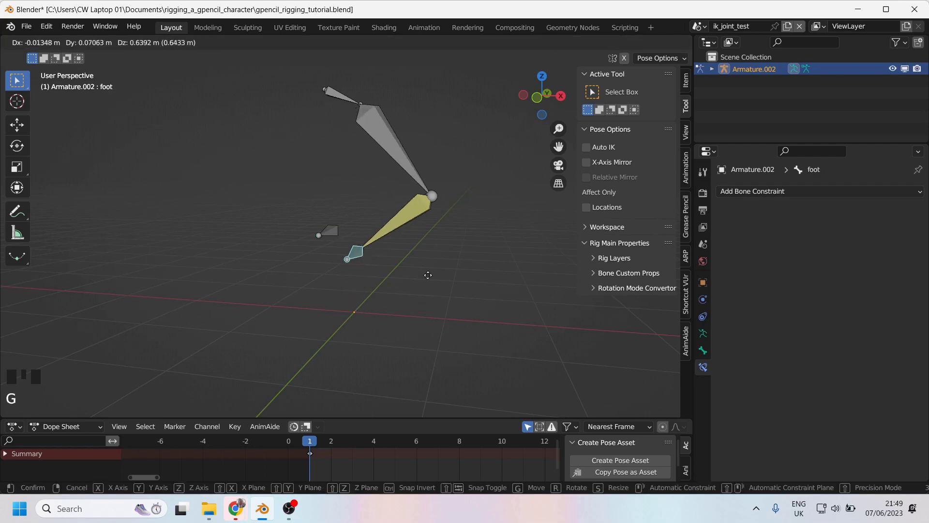
{"action": "left_click", "coordinate": [425, 272]}
Try moving the pole bone about 1 m sideways to test how the knee follows it.
{"action": "left_click", "coordinate": [320, 228]}
{"action": "key", "text": "g"}
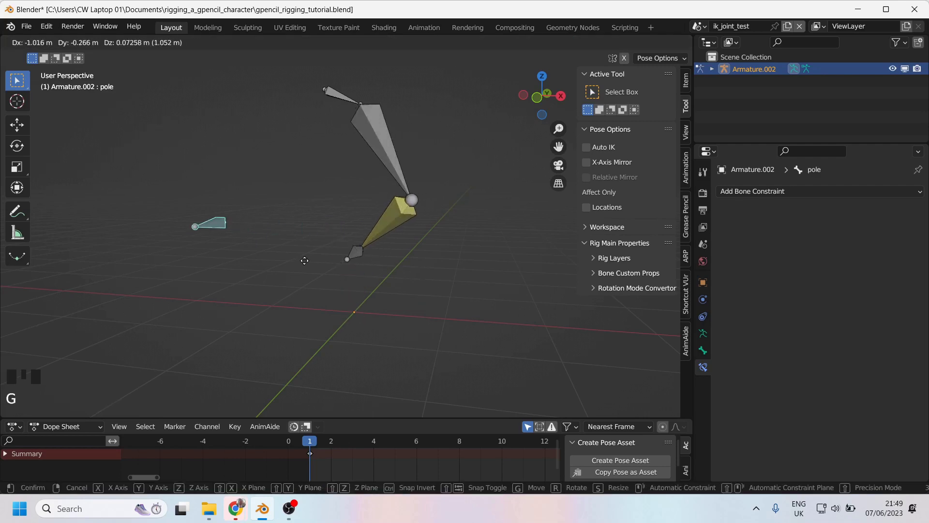
{"action": "right_click", "coordinate": [340, 250]}
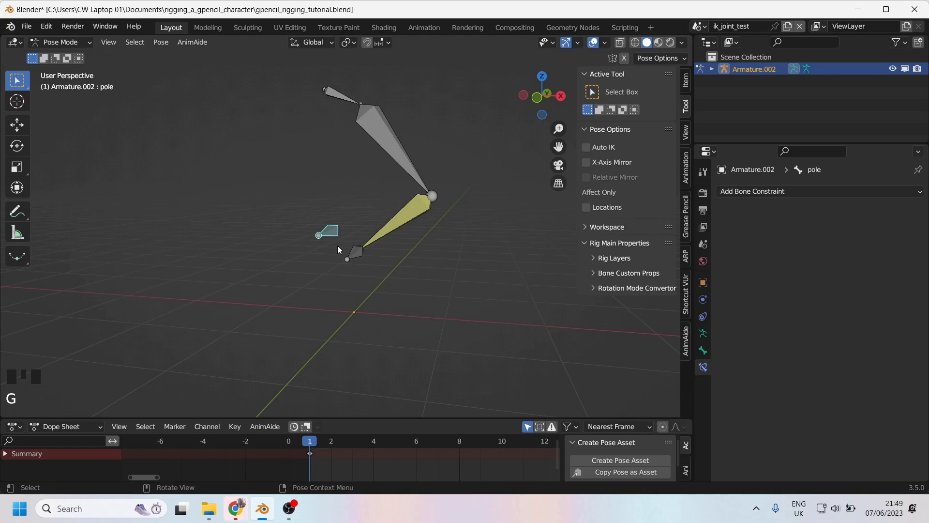
Set the pole angle of the shin's IK constraint to 90° so the knee points toward the pole bone.
{"action": "scroll", "coordinate": [456, 224], "scroll_direction": "down", "scroll_amount": 1}
{"action": "middle_click_drag", "start_coordinate": [411, 210], "coordinate": [405, 219]}
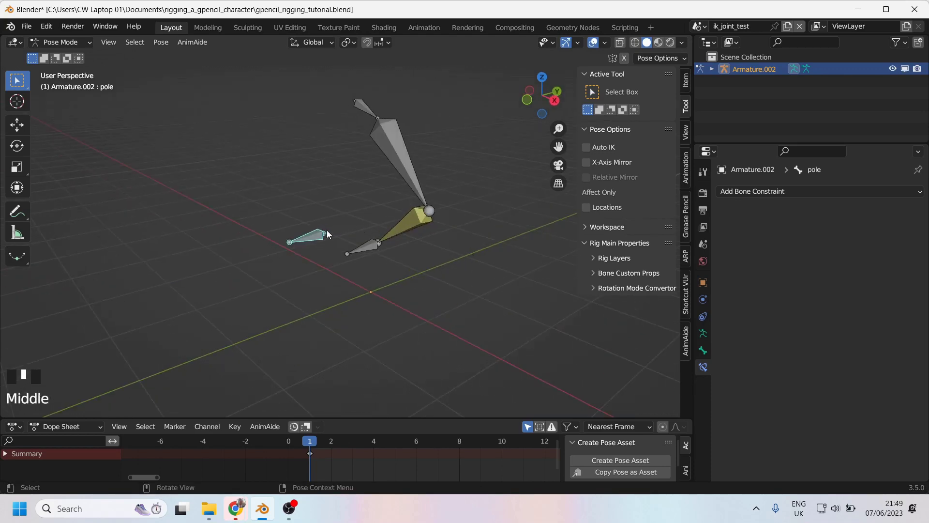
{"action": "middle_click_drag", "start_coordinate": [367, 234], "coordinate": [308, 235]}
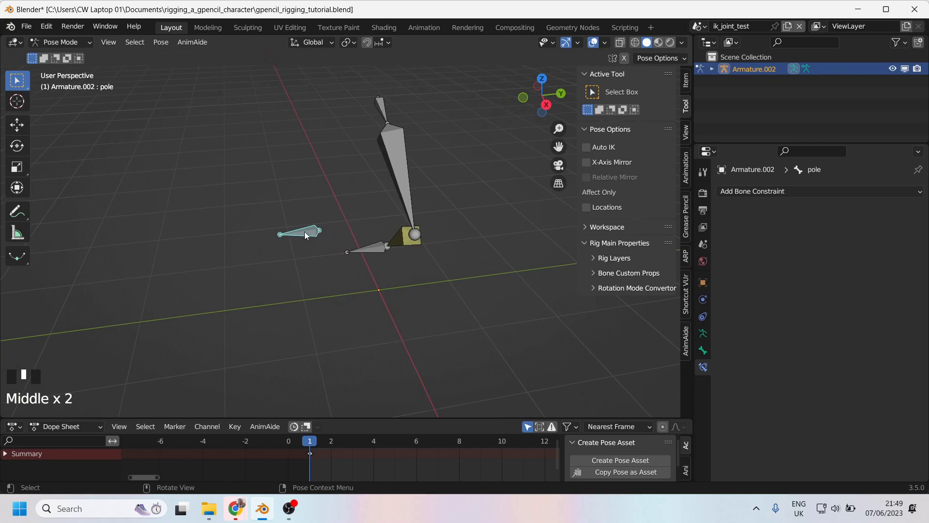
{"action": "left_click", "coordinate": [400, 240]}
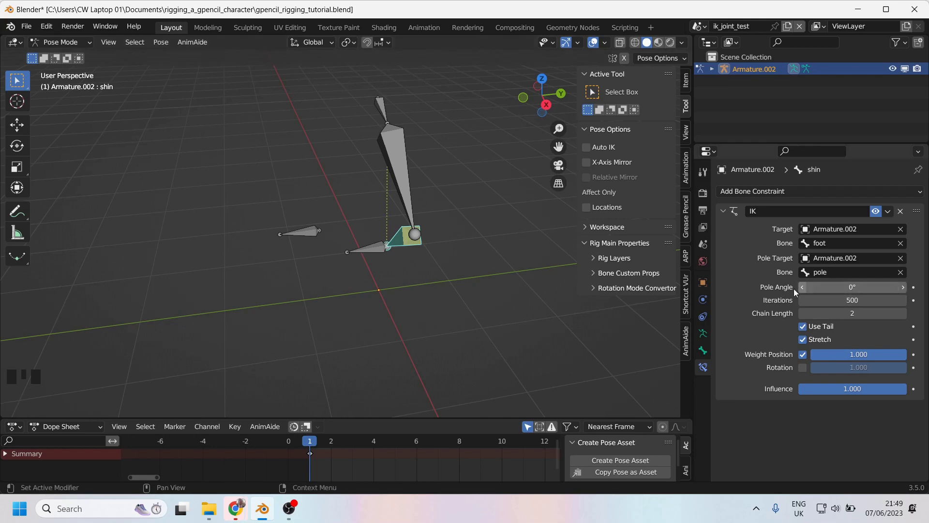
{"action": "left_click_drag", "start_coordinate": [836, 287], "coordinate": [867, 289]}
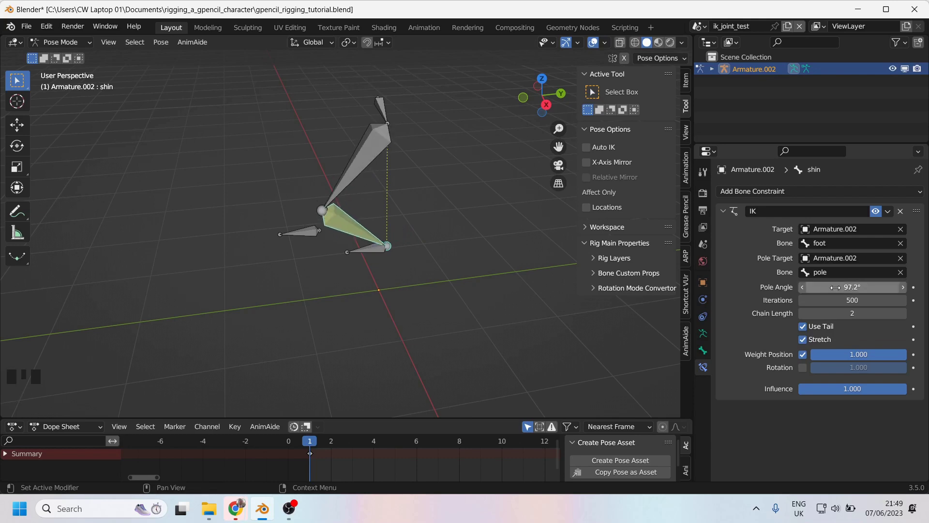
{"action": "left_click", "coordinate": [866, 289]}
{"action": "type", "text": "90"}
{"action": "key", "text": "Return"}
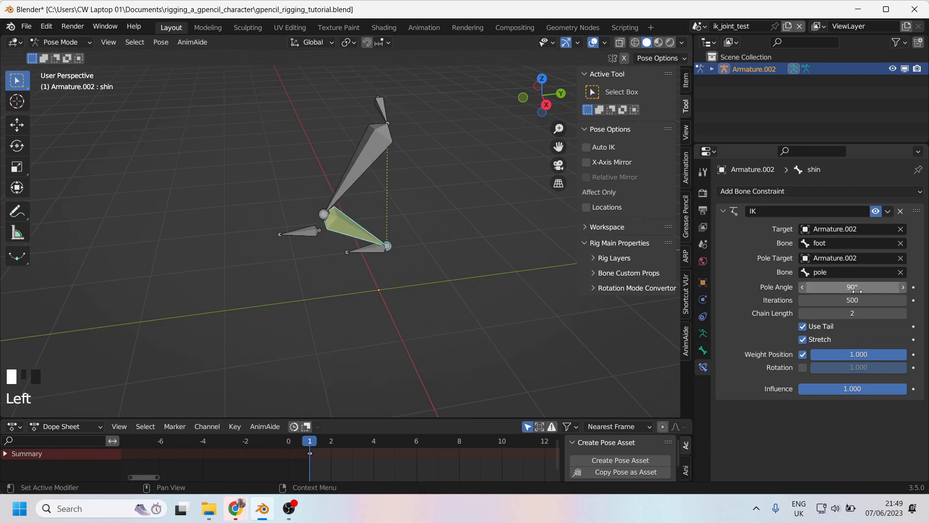
Clear the foot bone's location to return it to its rest position.
{"action": "middle_click_drag", "start_coordinate": [249, 264], "coordinate": [437, 269], "text": "alt"}
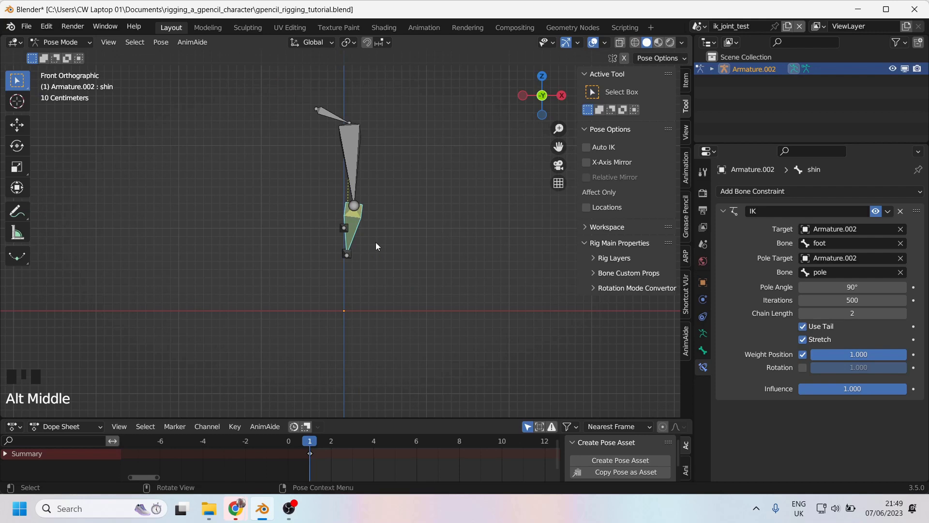
{"action": "left_click", "coordinate": [357, 259]}
{"action": "key", "text": "alt+g"}
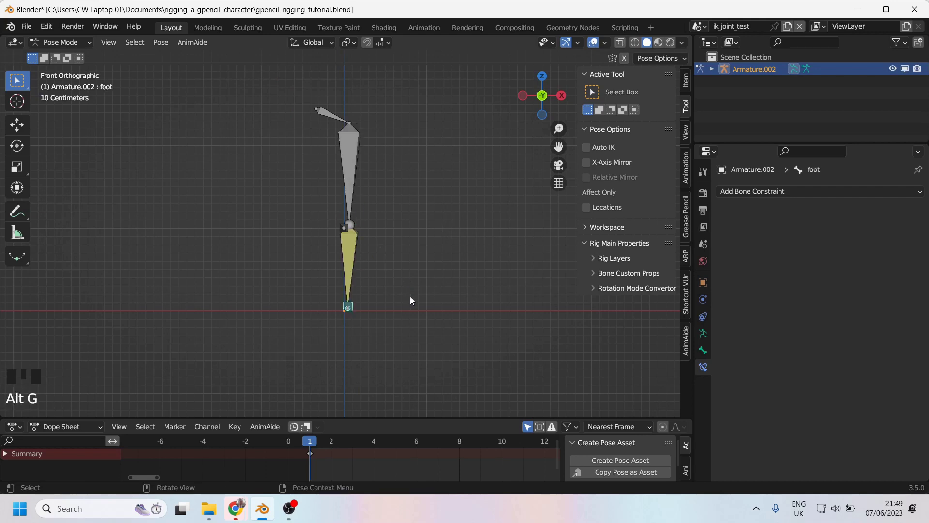
Try moving the foot bone in the side view to check how the knee bends.
{"action": "middle_click_drag", "start_coordinate": [464, 298], "coordinate": [425, 309], "text": "alt"}
{"action": "key", "text": "g"}
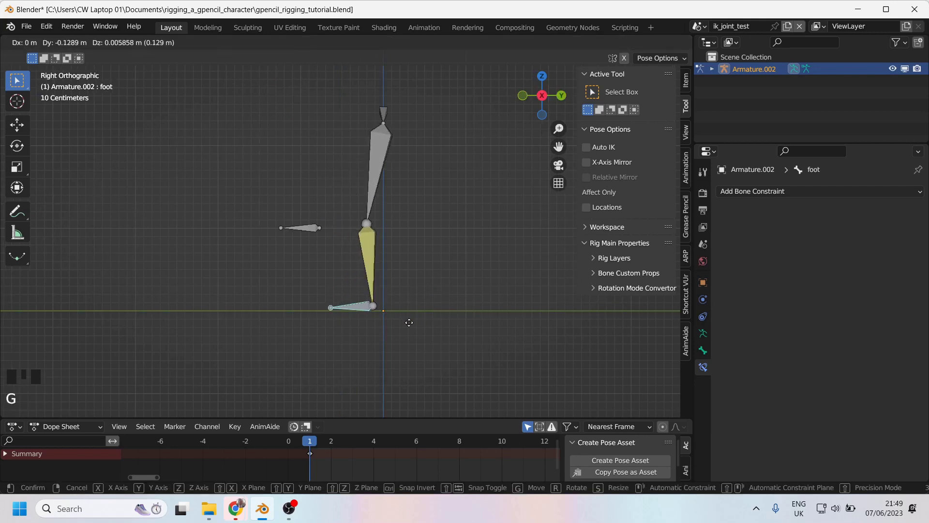
{"action": "key", "text": "Escape"}
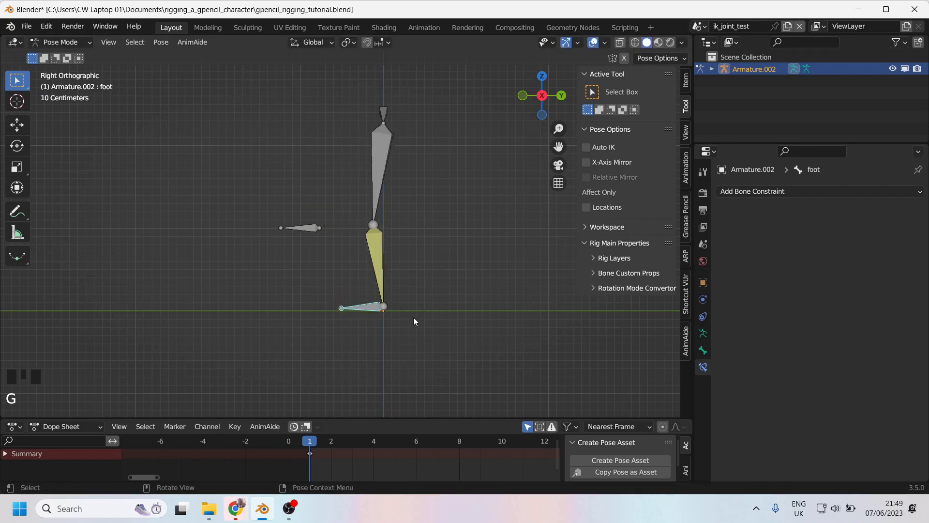
Raise the foot bone in the front view to bend the leg toward the pole.
{"action": "middle_click_drag", "start_coordinate": [413, 317], "coordinate": [420, 312], "text": "alt"}
{"action": "key", "text": "g"}
{"action": "left_click", "coordinate": [416, 269]}
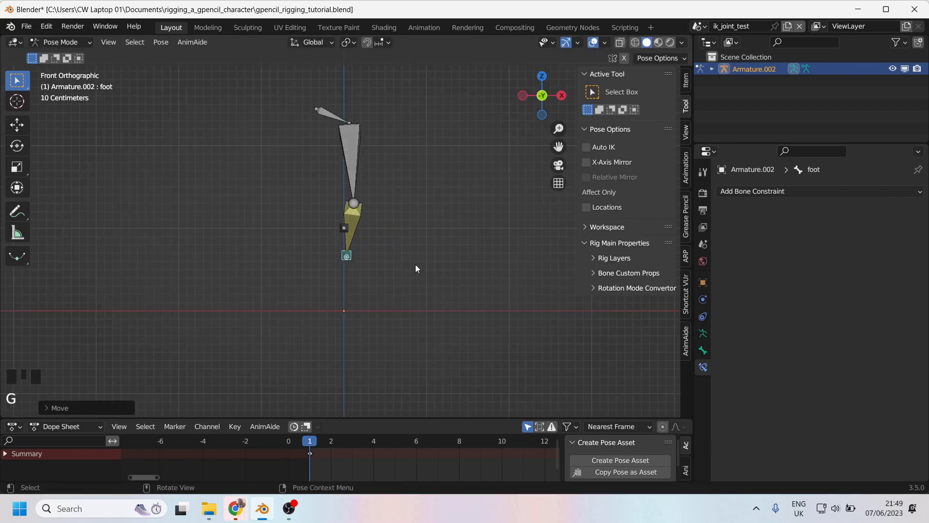
Try moving the pole bone twice to check how it steers the direction of the bent knee.
{"action": "left_click", "coordinate": [342, 226]}
{"action": "key", "text": "g"}
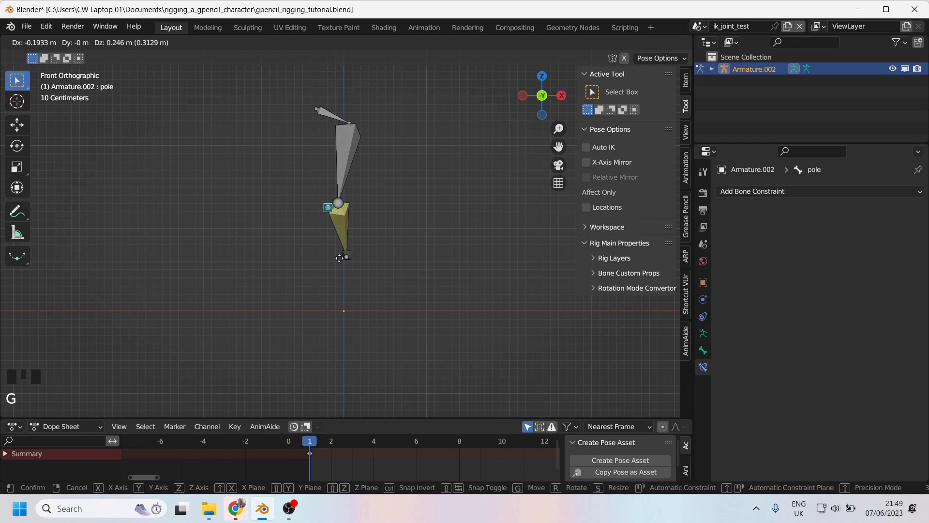
{"action": "left_click", "coordinate": [421, 244]}
{"action": "middle_click_drag", "start_coordinate": [421, 248], "coordinate": [367, 248]}
{"action": "key", "text": "g"}
{"action": "left_click", "coordinate": [293, 247]}
{"action": "scroll", "coordinate": [391, 238], "scroll_direction": "down", "scroll_amount": 3}
{"action": "scroll", "coordinate": [346, 238], "scroll_direction": "up", "scroll_amount": 2}
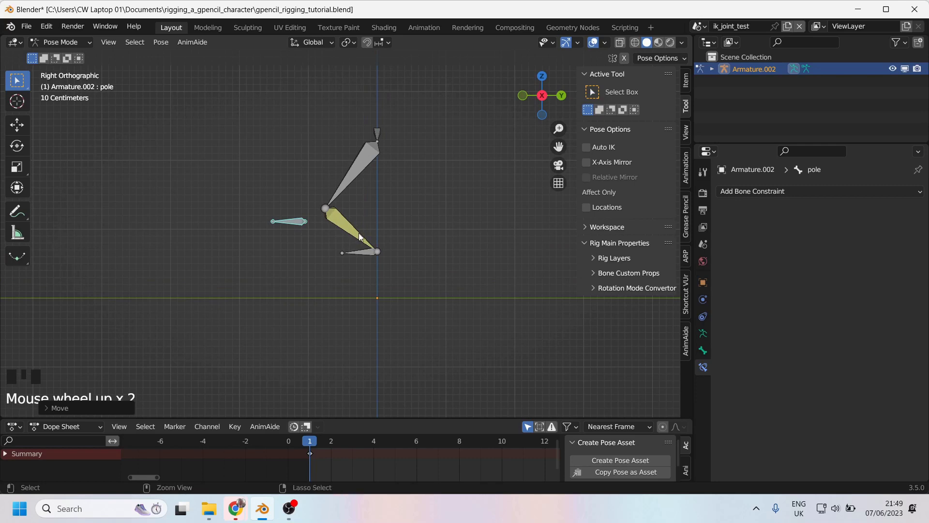
Undo the last pole bone moves.
{"action": "key", "text": "ctrl+z"}
{"action": "key", "text": "ctrl+z"}
{"action": "key", "text": "ctrl+z"}
{"action": "key", "text": "ctrl+z"}
{"action": "left_click", "coordinate": [337, 229]}
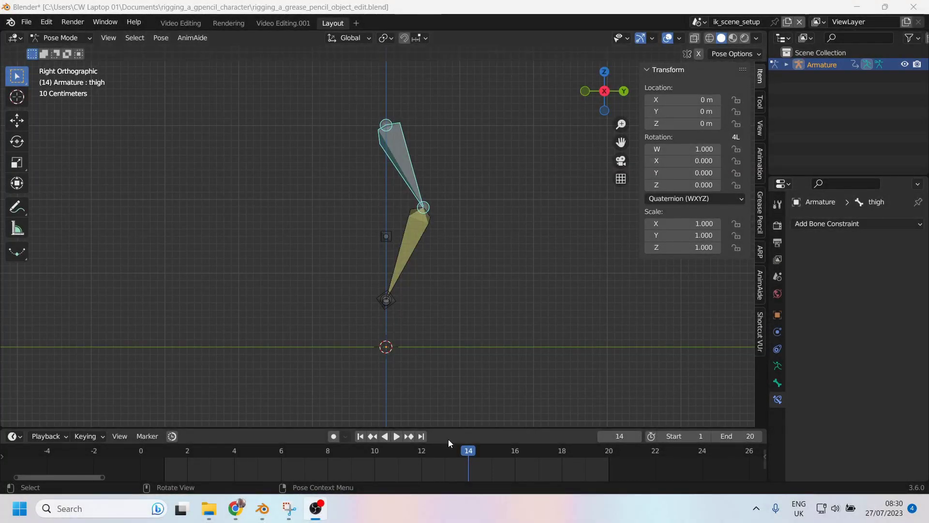
Scrub the leg animation to frame 13 and play it briefly to examine the knee's bend.
{"action": "mouse_move", "coordinate": [459, 449]}
{"action": "left_mouse_down"}
{"action": "mouse_move", "coordinate": [235, 444]}
{"action": "mouse_move", "coordinate": [443, 454]}
{"action": "left_mouse_up"}
{"action": "key", "text": "space"}
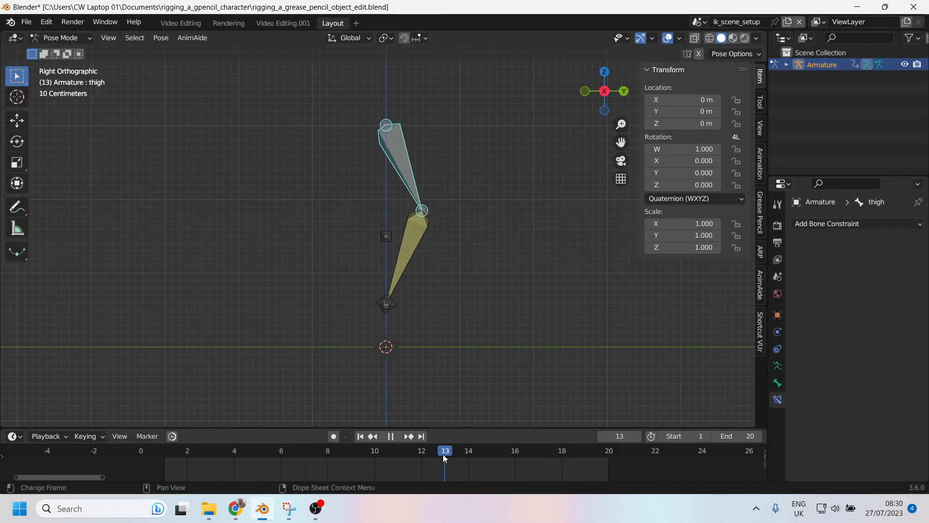
{"action": "key", "text": "Escape"}
{"action": "scroll", "coordinate": [418, 210], "scroll_direction": "up", "scroll_amount": 2}
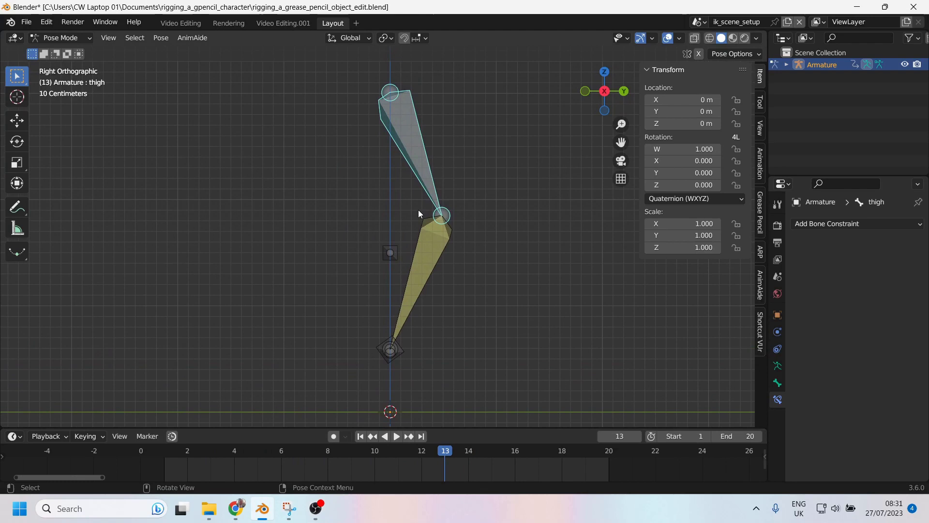
Try a pole angle of 36° on the shin's IK constraint, and undo it.
{"action": "left_click", "coordinate": [426, 244]}
{"action": "mouse_move", "coordinate": [874, 319]}
{"action": "left_mouse_down"}
{"action": "mouse_move", "coordinate": [904, 320]}
{"action": "mouse_move", "coordinate": [875, 320]}
{"action": "left_mouse_up"}
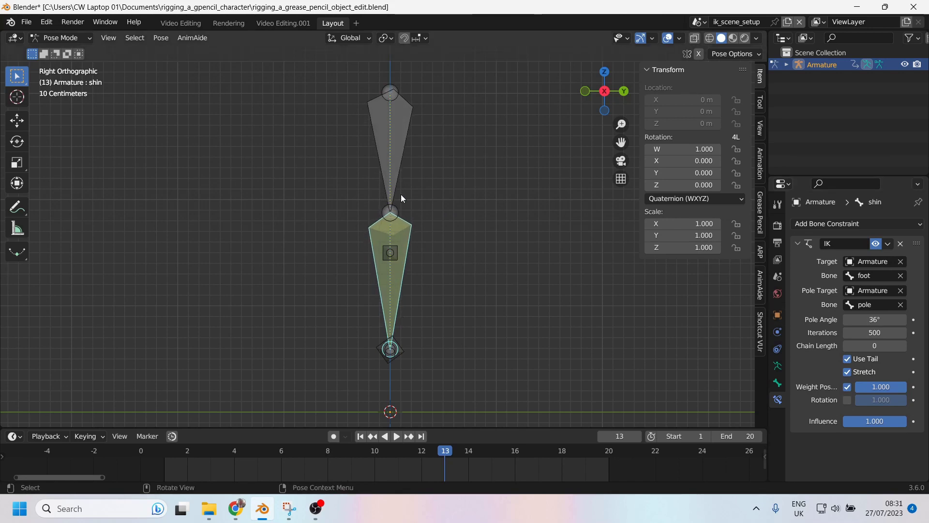
{"action": "key", "text": "ctrl+z"}
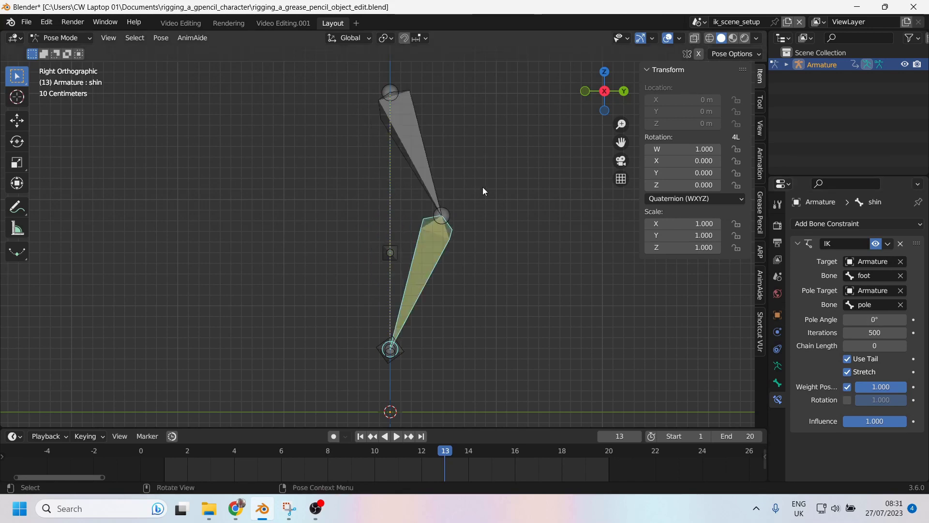
Compare the roll values of the thigh and shin bones in Edit Mode.
{"action": "key", "text": "Tab"}
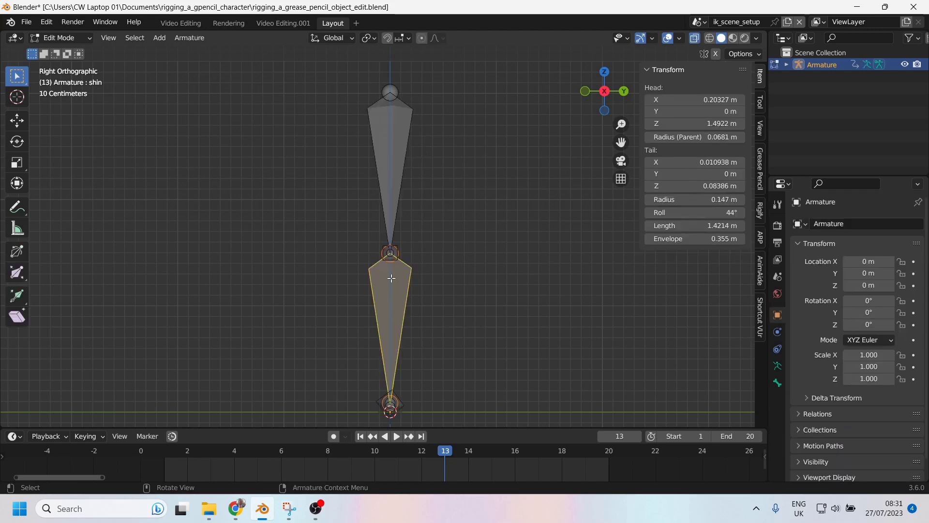
{"action": "left_click", "coordinate": [383, 165]}
{"action": "scroll", "coordinate": [398, 225], "scroll_direction": "up", "scroll_amount": 1}
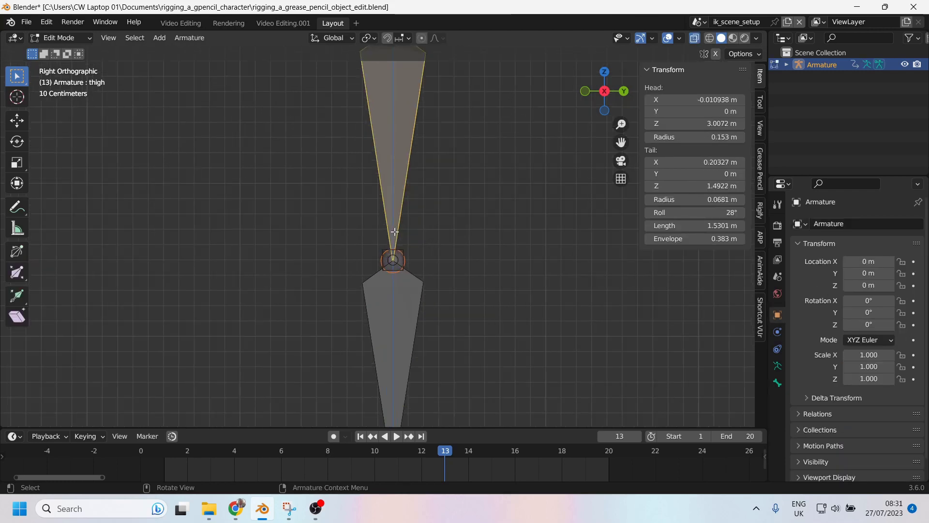
{"action": "scroll", "coordinate": [383, 224], "scroll_direction": "up", "scroll_amount": 1}
{"action": "scroll", "coordinate": [434, 171], "scroll_direction": "down", "scroll_amount": 2}
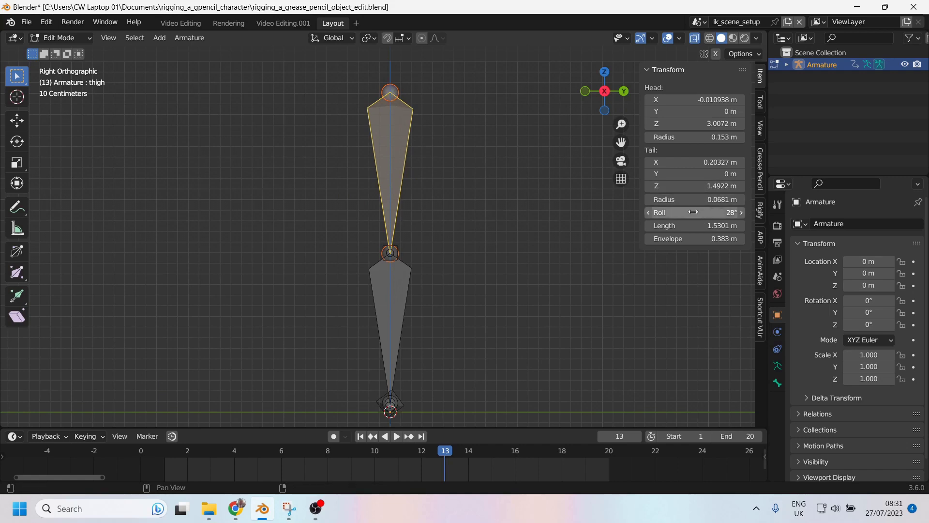
{"action": "left_click", "coordinate": [382, 286]}
{"action": "left_click", "coordinate": [393, 227]}
{"action": "left_click", "coordinate": [395, 300]}
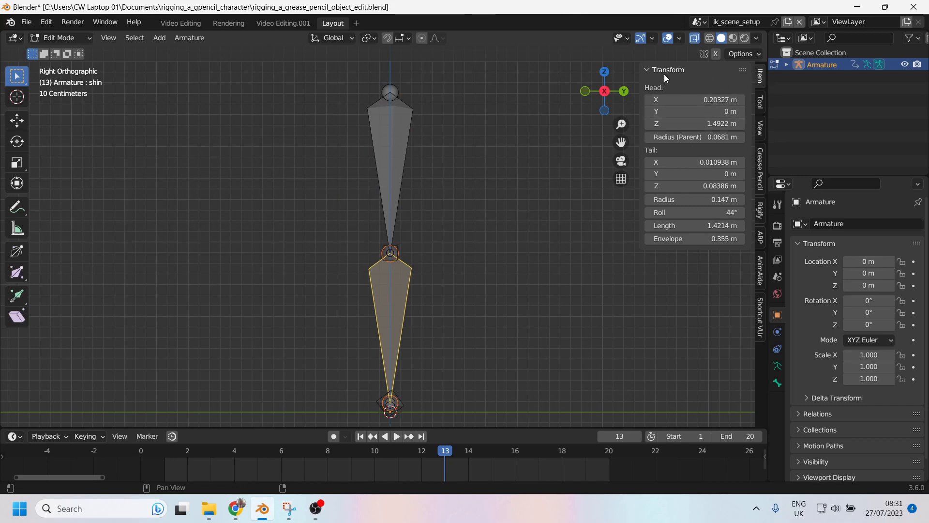
{"action": "left_click", "coordinate": [394, 139]}
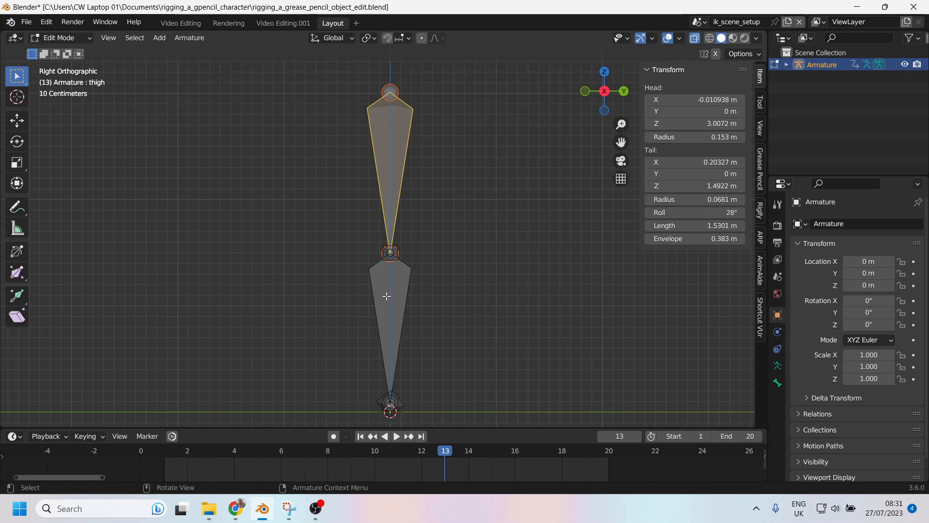
Try a roll of 59° on the shin bone, and undo it.
{"action": "left_click", "coordinate": [380, 315]}
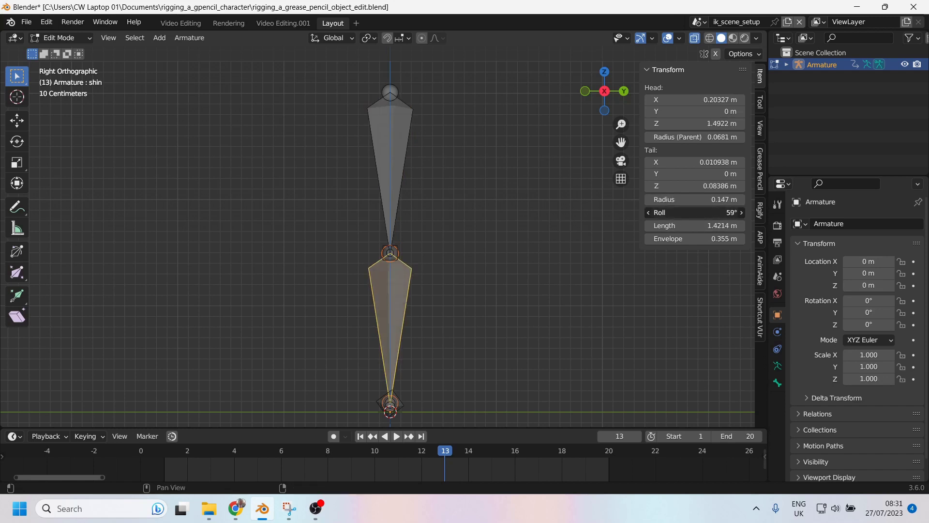
{"action": "mouse_move", "coordinate": [677, 212]}
{"action": "left_mouse_down"}
{"action": "mouse_move", "coordinate": [692, 212]}
{"action": "mouse_move", "coordinate": [660, 213]}
{"action": "mouse_move", "coordinate": [682, 213]}
{"action": "left_mouse_up"}
{"action": "key", "text": "ctrl+z"}
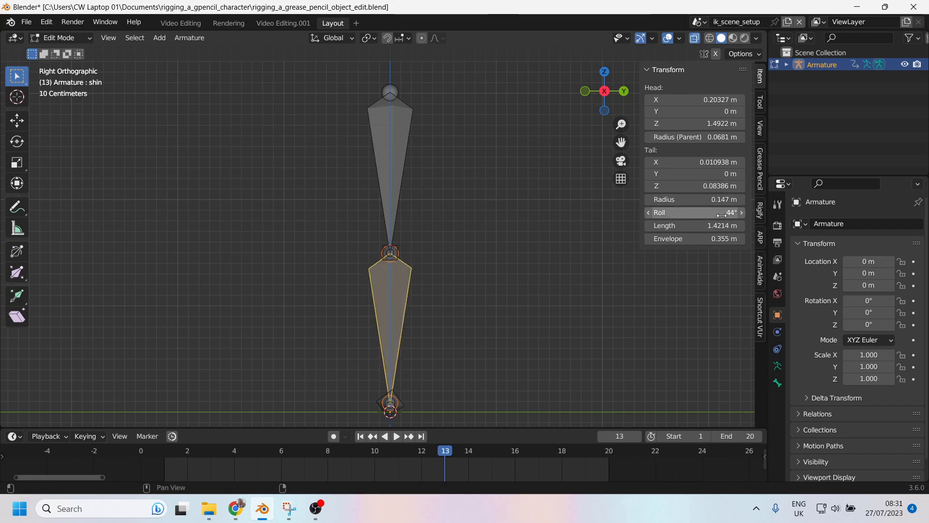
Set the shin bone's roll to 0°.
{"action": "left_click", "coordinate": [722, 213]}
{"action": "type", "text": "44"}
{"action": "key", "text": "Return"}
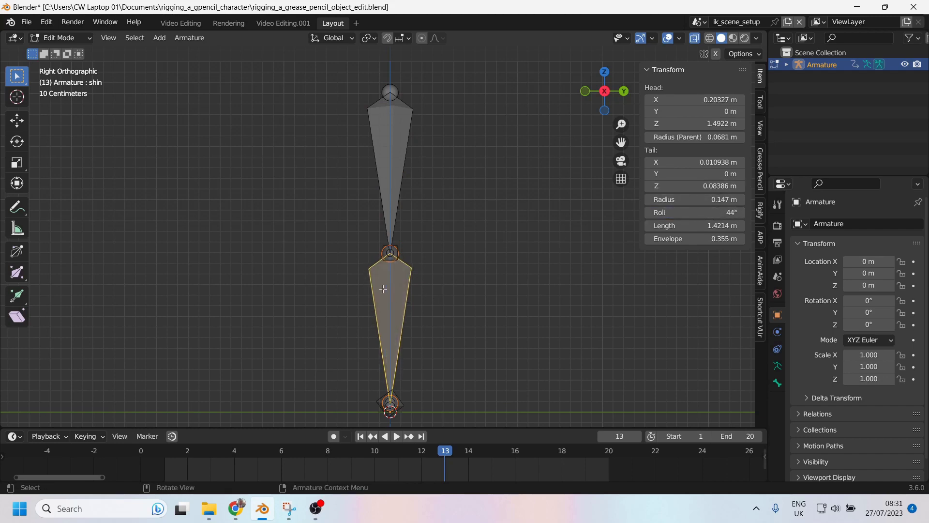
{"action": "left_click", "coordinate": [705, 213]}
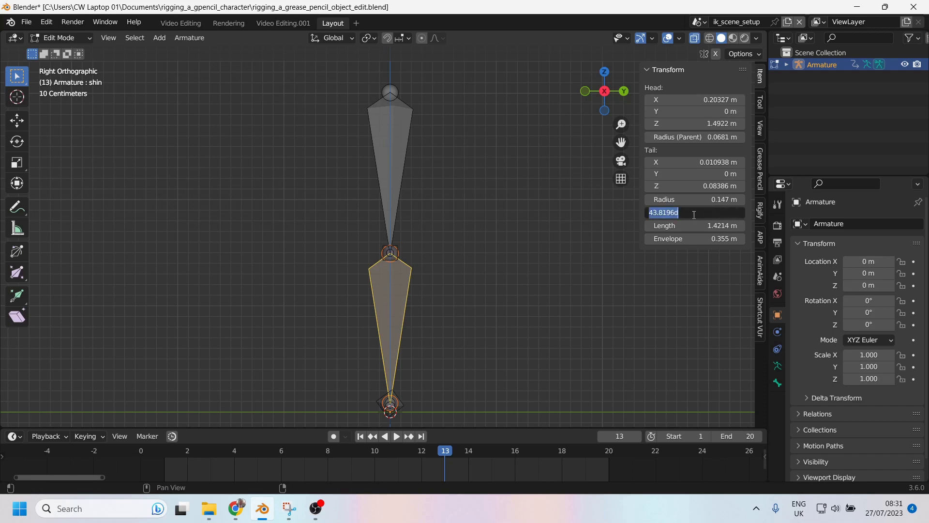
{"action": "type", "text": "0"}
{"action": "key", "text": "Return"}
Set the thigh bone's roll to 0°.
{"action": "left_click", "coordinate": [387, 152]}
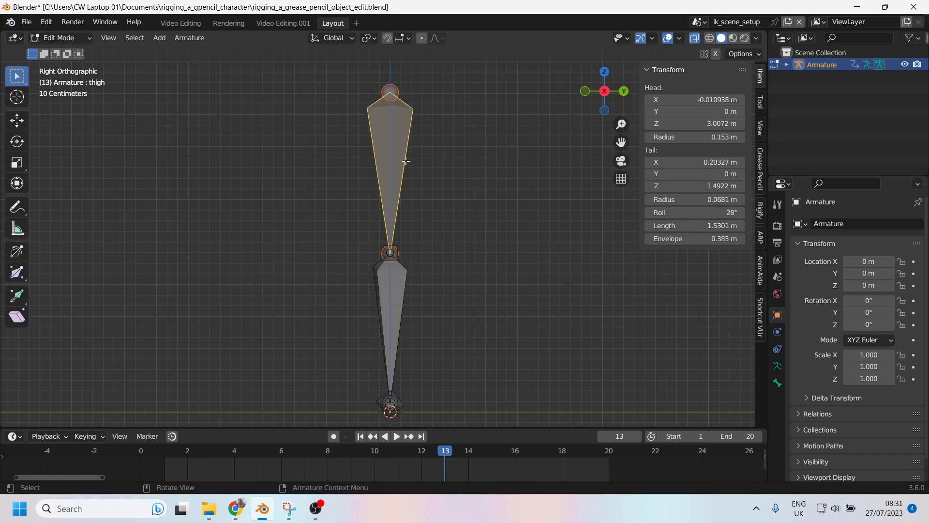
{"action": "left_click", "coordinate": [695, 213]}
{"action": "type", "text": "0"}
{"action": "key", "text": "Return"}
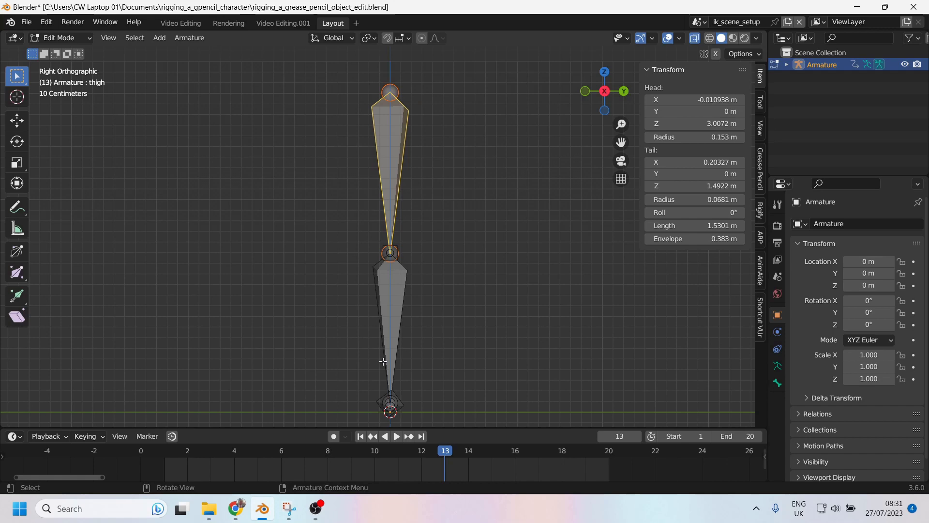
Play the leg animation in Pose Mode to examine the knee's bend with the new bone rolls.
{"action": "key", "text": "ctrl+Tab"}
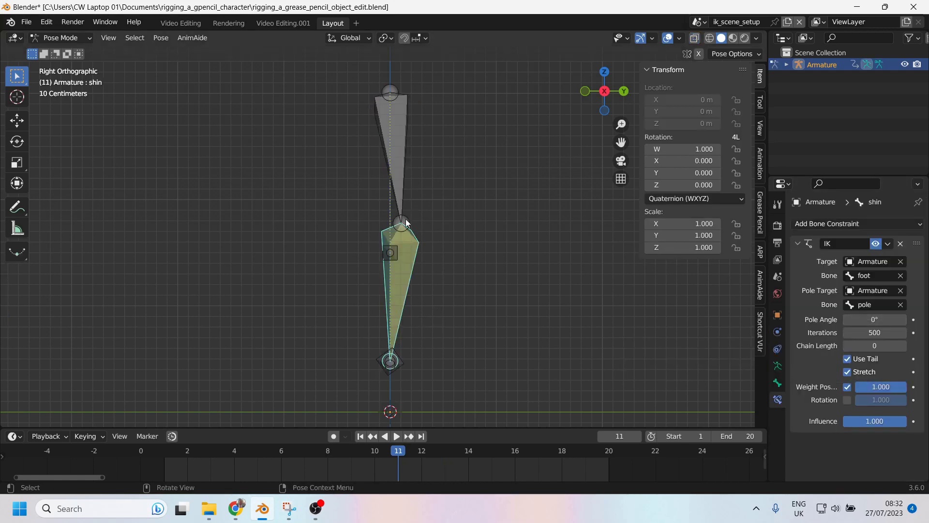
{"action": "key", "text": "space"}
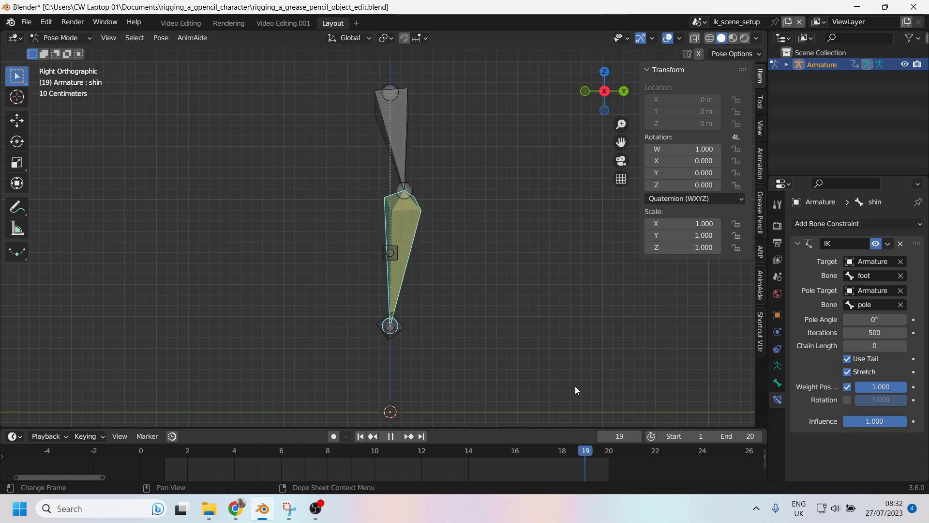
{"action": "key", "text": "space"}
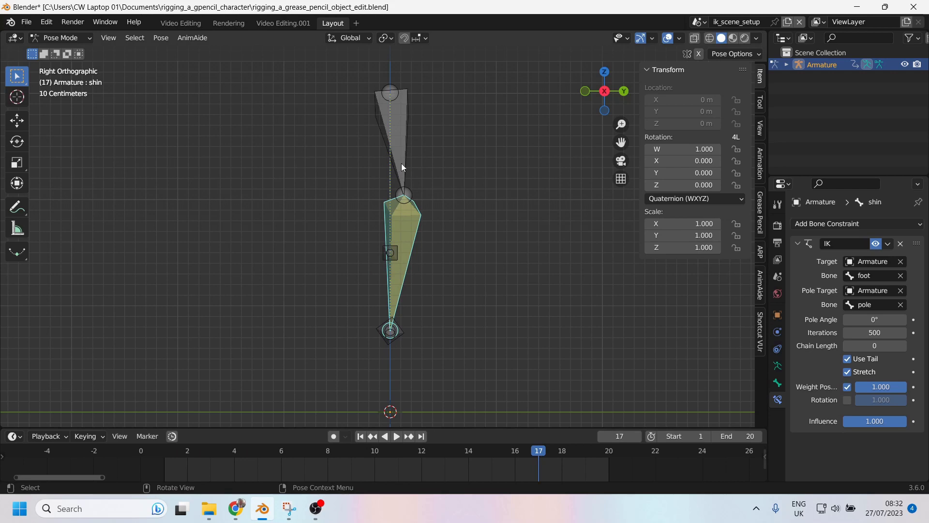
Undo the last roll changes on the shin and thigh bones, and select the thigh bone in Edit Mode.
{"action": "key", "text": "Tab"}
{"action": "key", "text": "ctrl+z"}
{"action": "key", "text": "ctrl+z"}
{"action": "key", "text": "ctrl+z"}
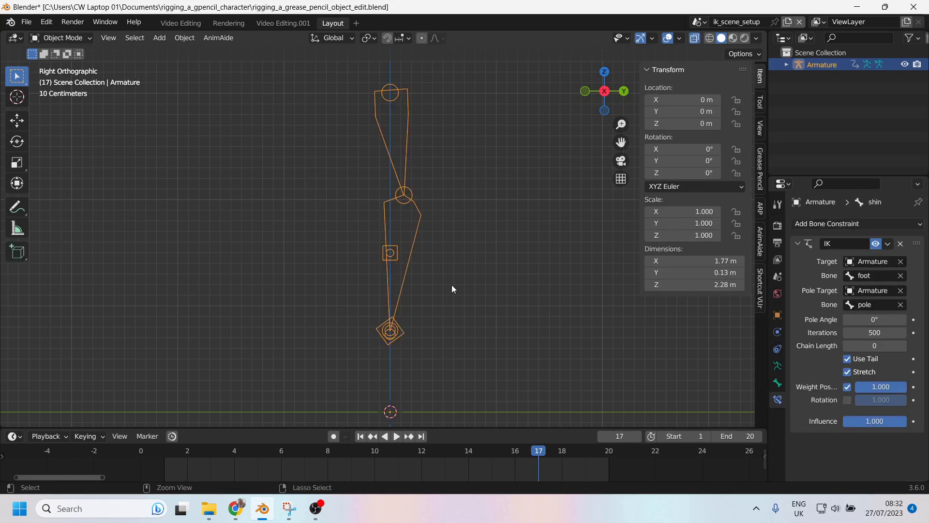
{"action": "key", "text": "ctrl+z"}
{"action": "key", "text": "ctrl+z"}
{"action": "key", "text": "ctrl+z"}
{"action": "key", "text": "ctrl+z"}
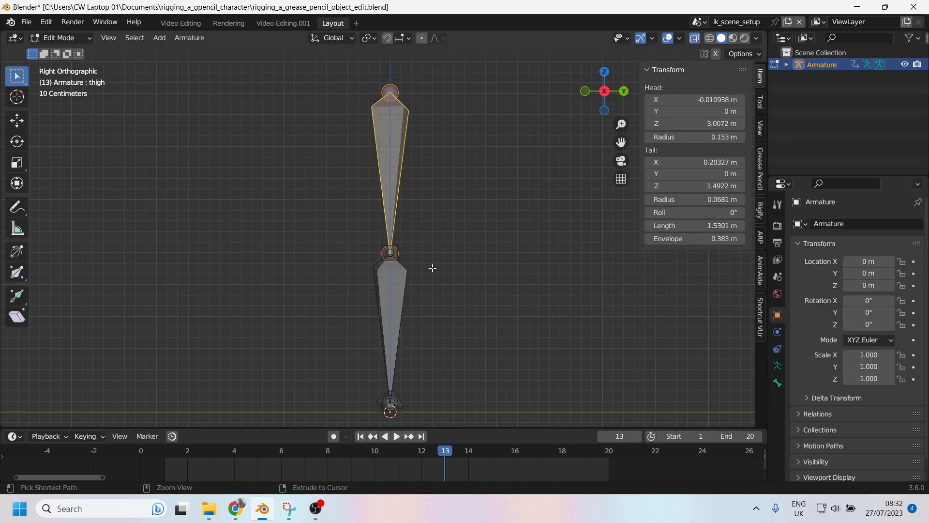
{"action": "left_click", "coordinate": [384, 180]}
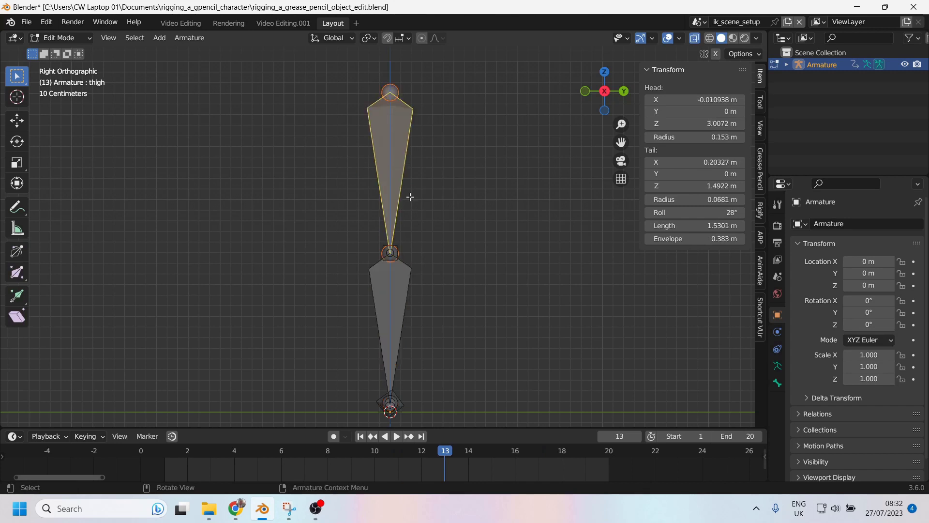
Try a roll of 0° on the shin bone.
{"action": "left_click", "coordinate": [391, 301]}
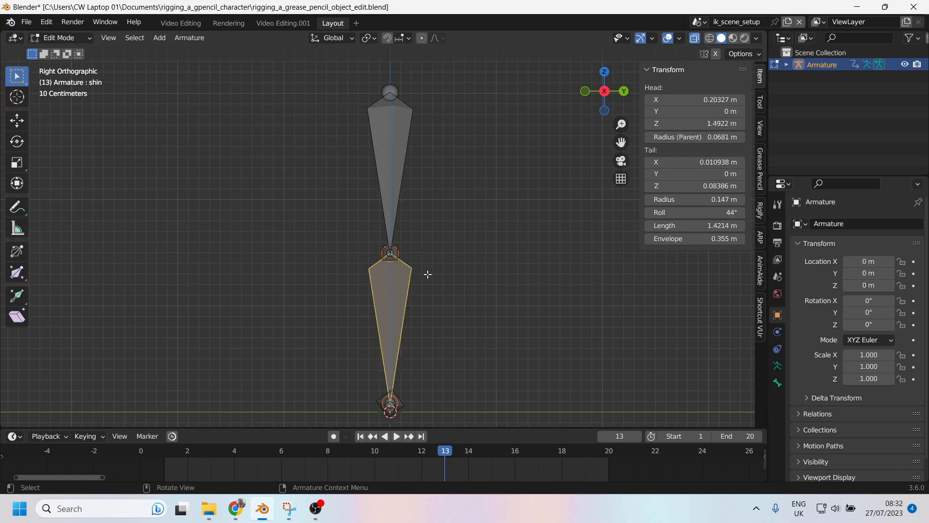
{"action": "left_click", "coordinate": [702, 213]}
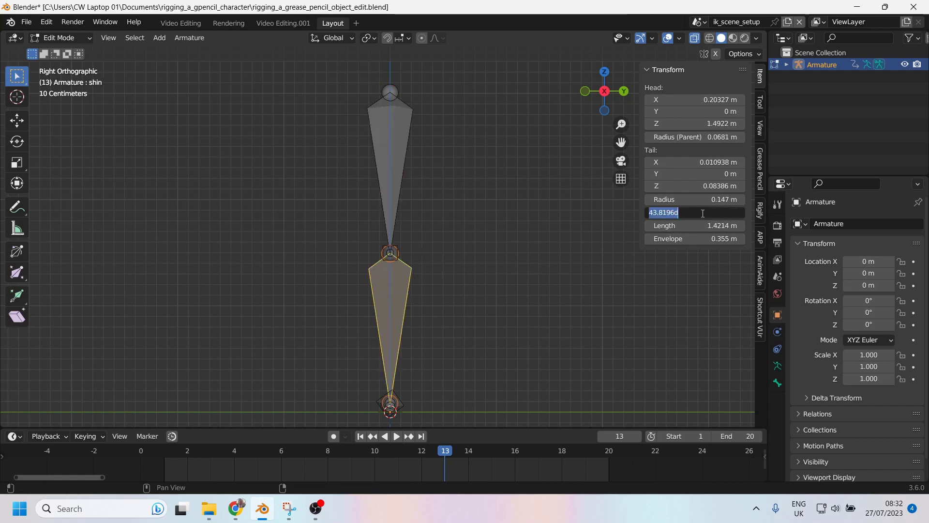
{"action": "type", "text": "0"}
{"action": "key", "text": "Return"}
{"action": "key", "text": "Tab"}
{"action": "key", "text": "Tab"}
Play the leg animation in Pose Mode to check the knee, and undo the shin bone's roll change.
{"action": "key", "text": "ctrl+Tab"}
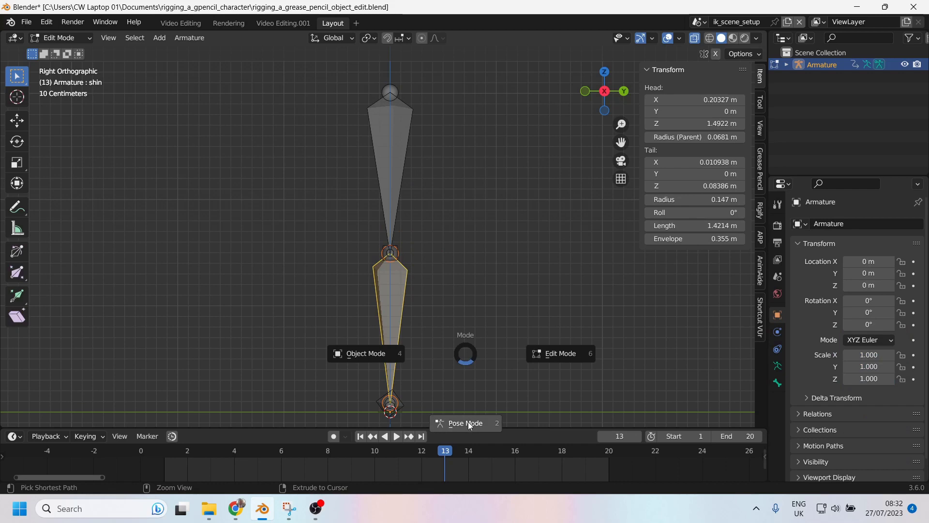
{"action": "left_click", "coordinate": [468, 422]}
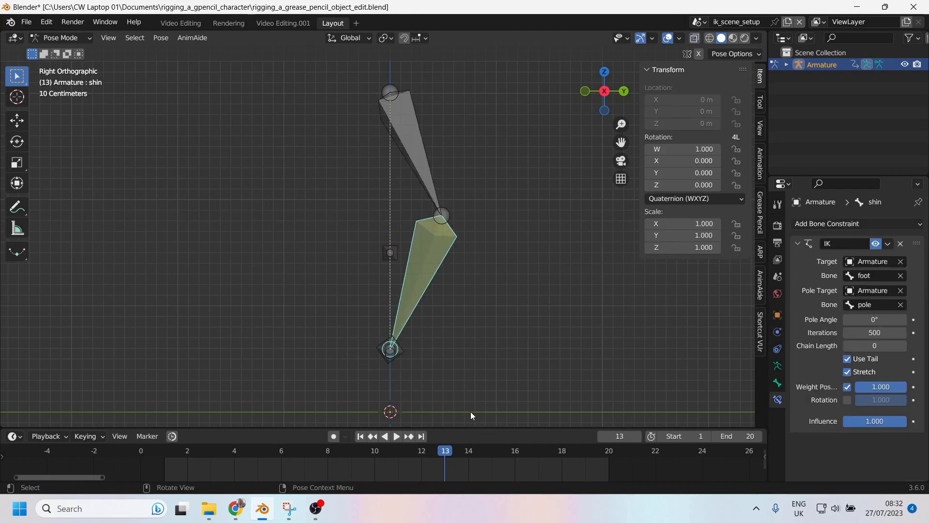
{"action": "key", "text": "space"}
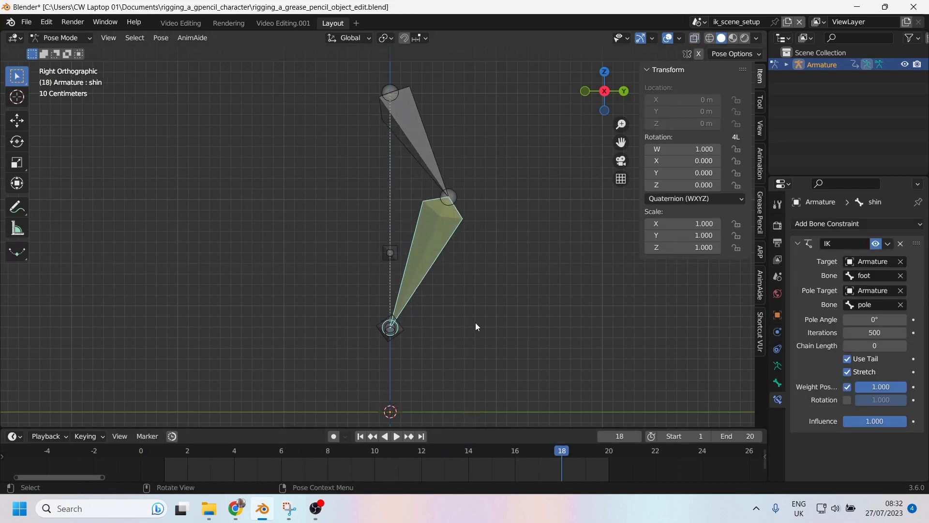
{"action": "key", "text": "ctrl+z"}
{"action": "key", "text": "ctrl+z"}
{"action": "key", "text": "ctrl+z"}
{"action": "key", "text": "ctrl+z"}
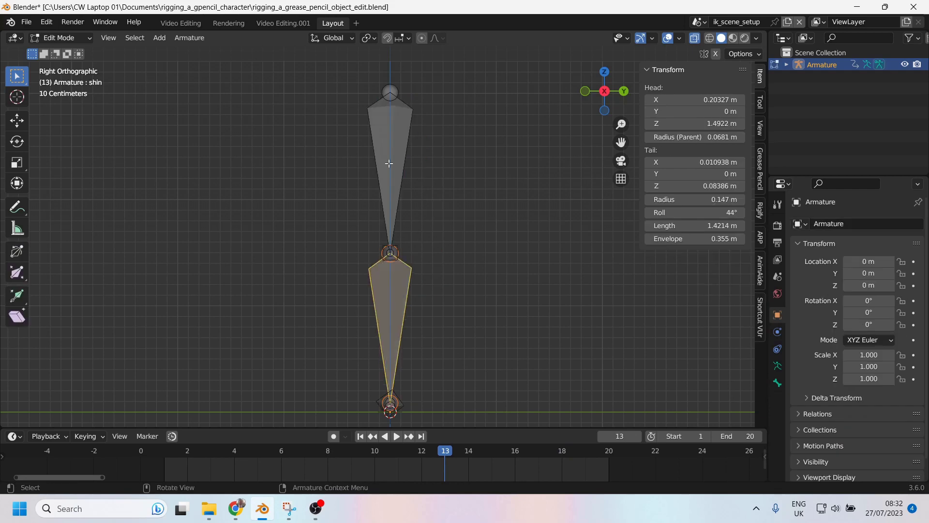
Set only the thigh bone's roll to 0°.
{"action": "left_click", "coordinate": [389, 163]}
{"action": "left_click", "coordinate": [701, 213]}
{"action": "type", "text": "0"}
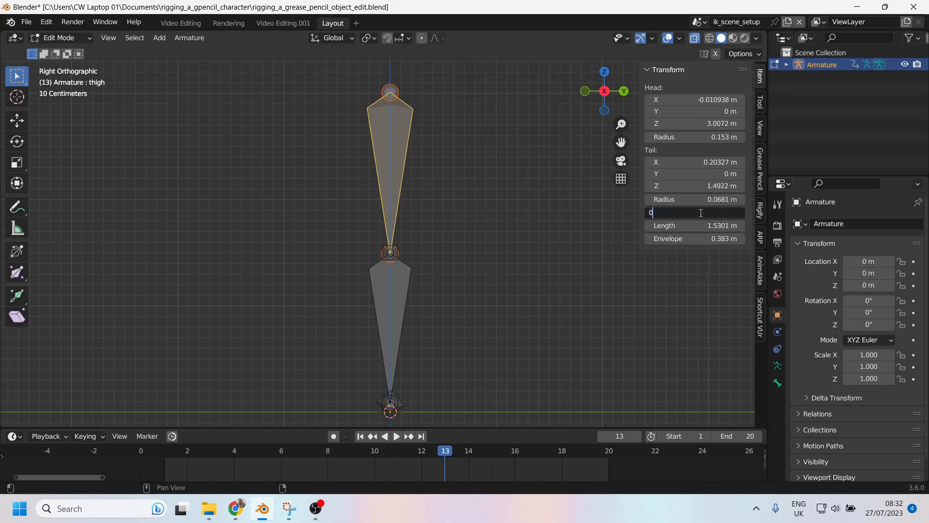
{"action": "key", "text": "Return"}
Play the leg animation in Pose Mode to examine how the knee bends with the changed thigh roll.
{"action": "key", "text": "ctrl+Tab"}
{"action": "key", "text": "space"}
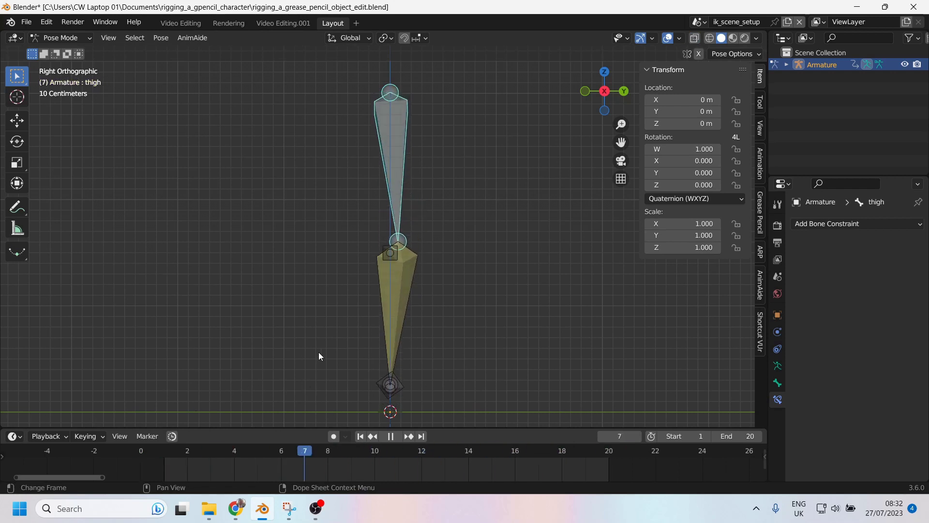
{"action": "key", "text": "space"}
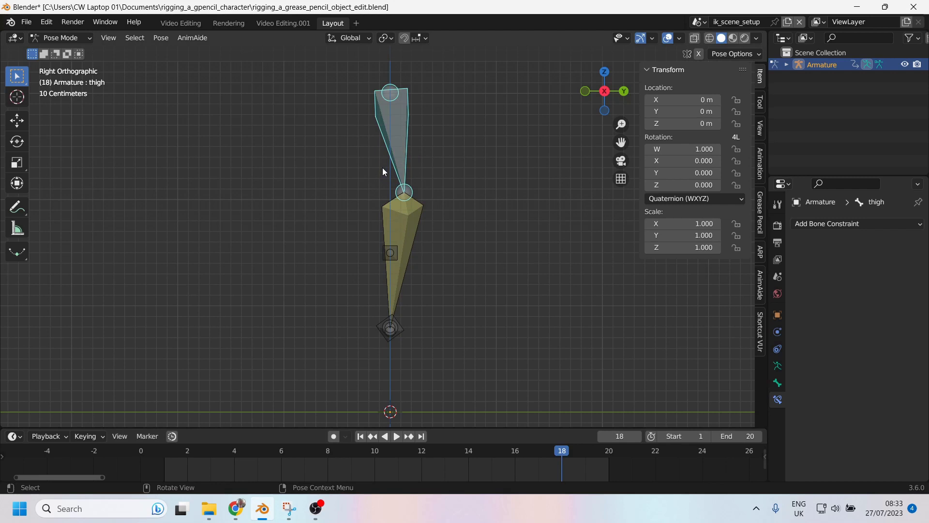
Set the thigh bone's roll to -7.9° in Edit Mode and sketch an annotation outline around the bone.
{"action": "key", "text": "Tab"}
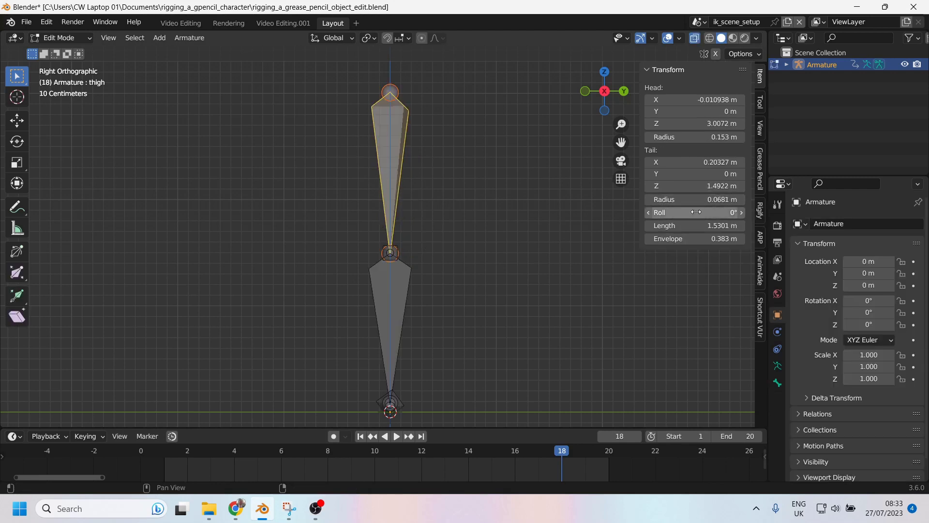
{"action": "left_click_drag", "start_coordinate": [695, 212], "coordinate": [687, 213]}
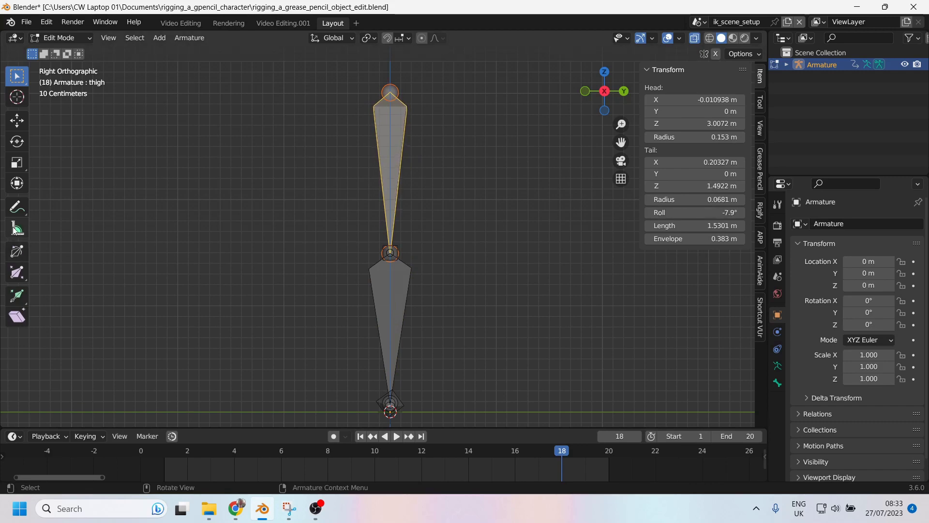
{"action": "left_click", "coordinate": [16, 207]}
{"action": "mouse_move", "coordinate": [373, 109]}
{"action": "left_mouse_down"}
{"action": "mouse_move", "coordinate": [384, 228]}
{"action": "mouse_move", "coordinate": [411, 108]}
{"action": "left_mouse_up"}
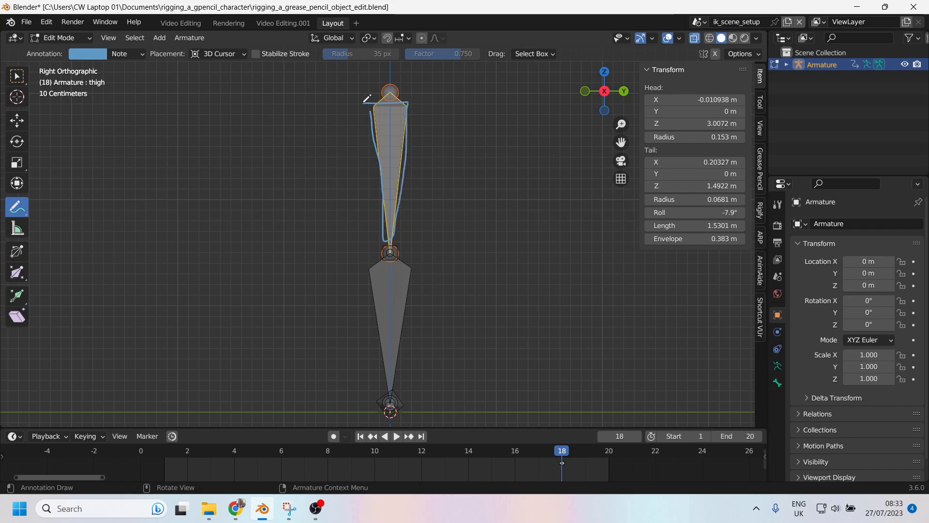
Play the leg animation in Pose Mode and examine the knee against the pole bone from the front and right views.
{"action": "key", "text": "ctrl+Tab"}
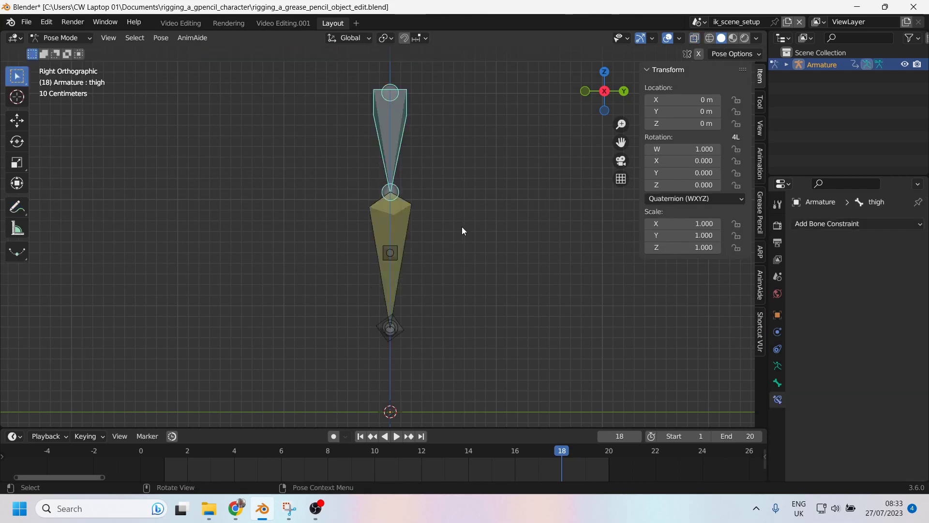
{"action": "key", "text": "space"}
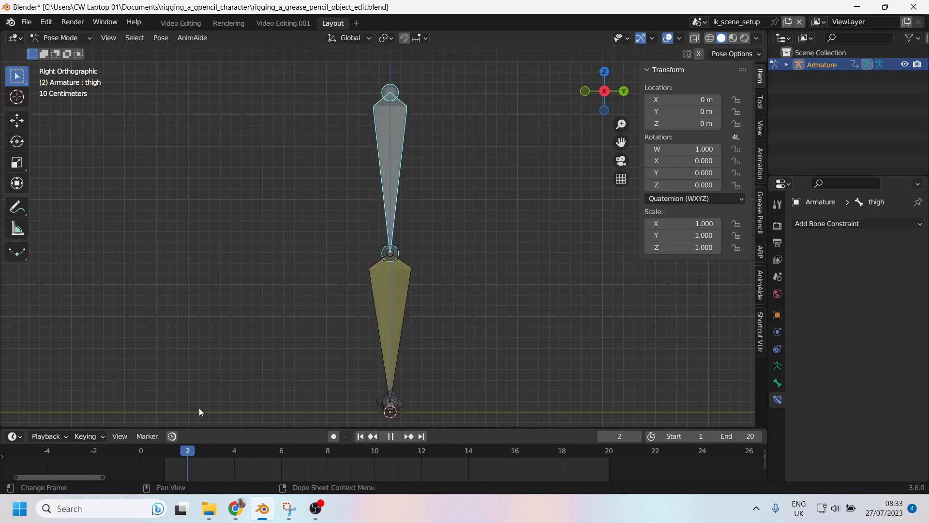
{"action": "key", "text": "space"}
{"action": "key", "text": "KP_1"}
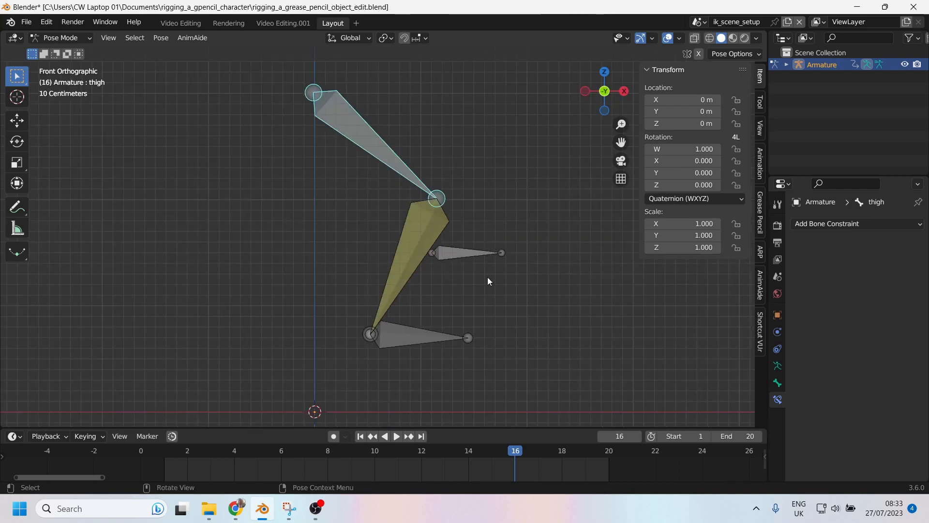
{"action": "left_click", "coordinate": [454, 252]}
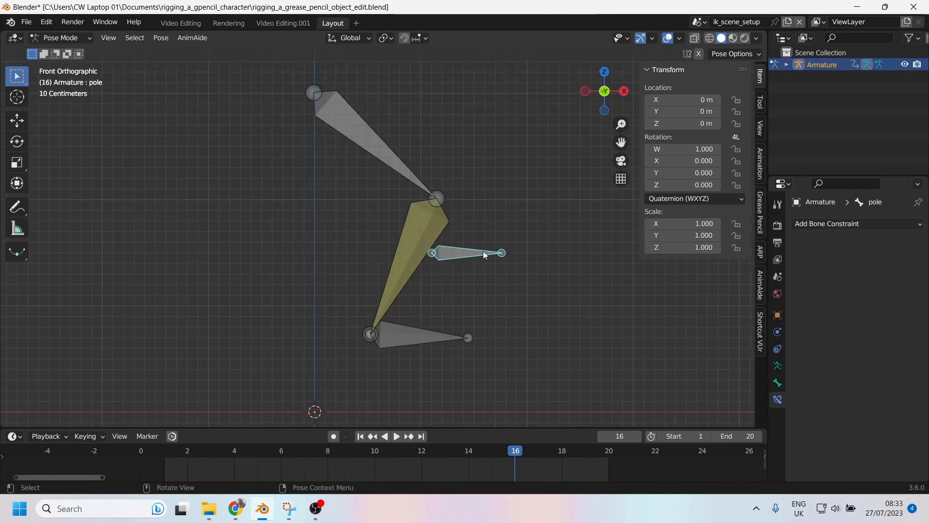
{"action": "key", "text": "KP_3"}
{"action": "key", "text": "Down"}
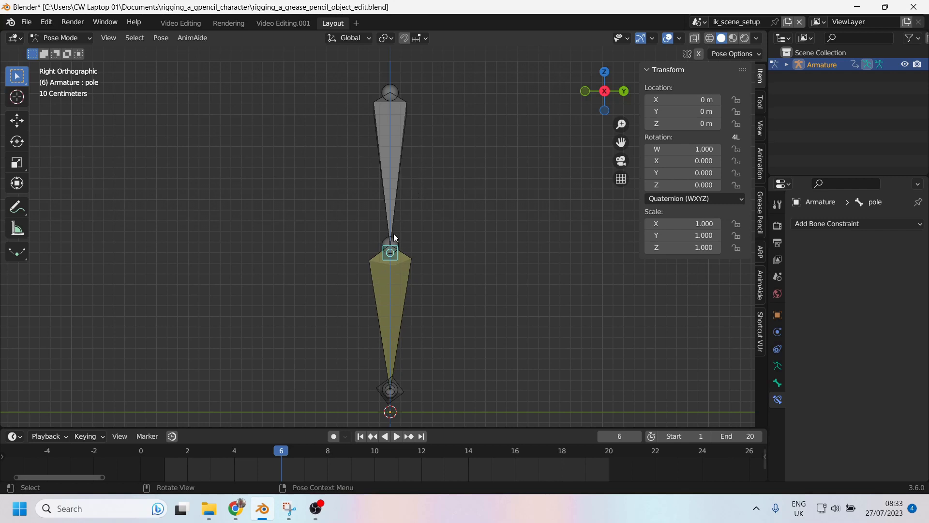
Try a pole angle of -14.3° on the shin bone's IK constraint, and undo it.
{"action": "left_click", "coordinate": [406, 302]}
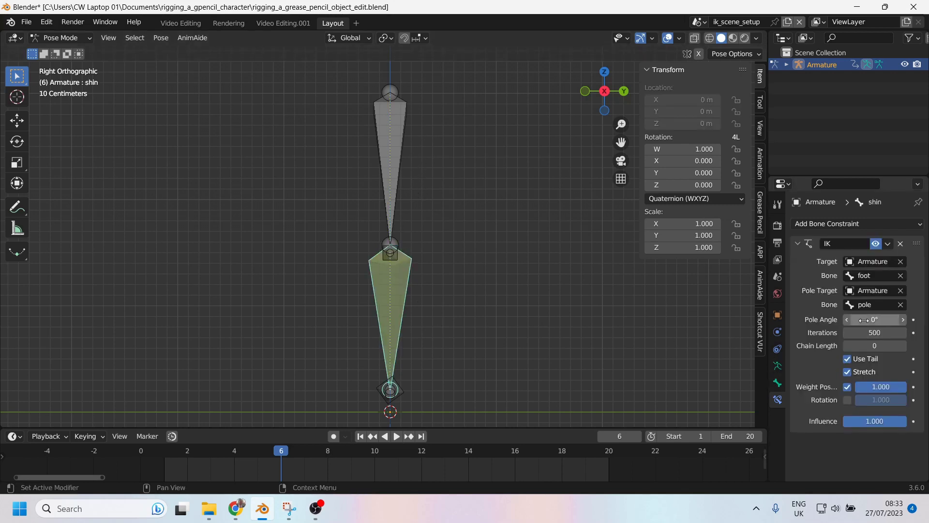
{"action": "left_click_drag", "start_coordinate": [863, 319], "coordinate": [842, 319]}
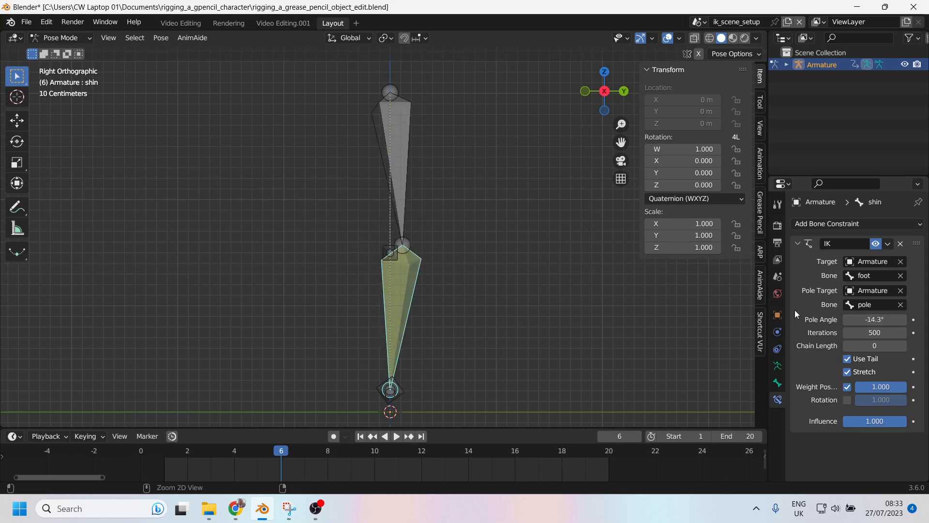
{"action": "key", "text": "ctrl+z"}
Select the thigh bone and switch the armature to Edit Mode.
{"action": "left_click", "coordinate": [394, 122]}
{"action": "key", "text": "Tab"}
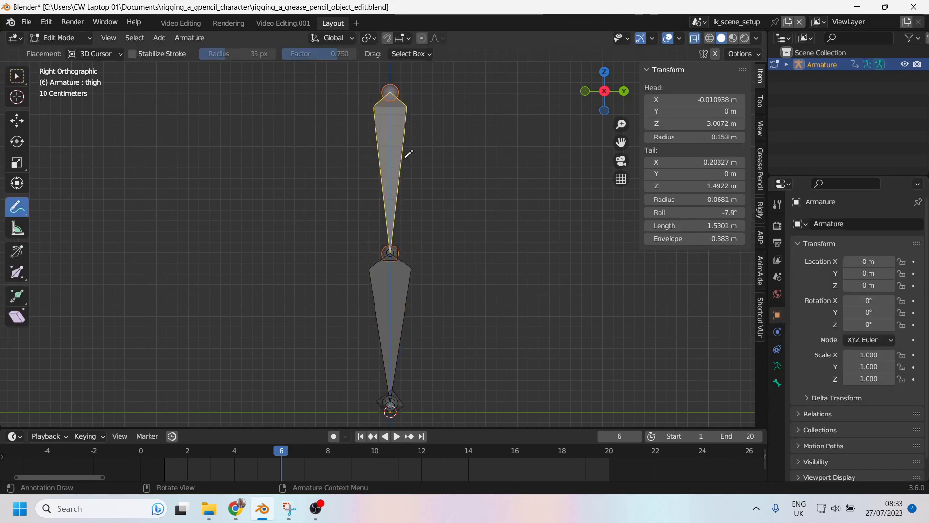